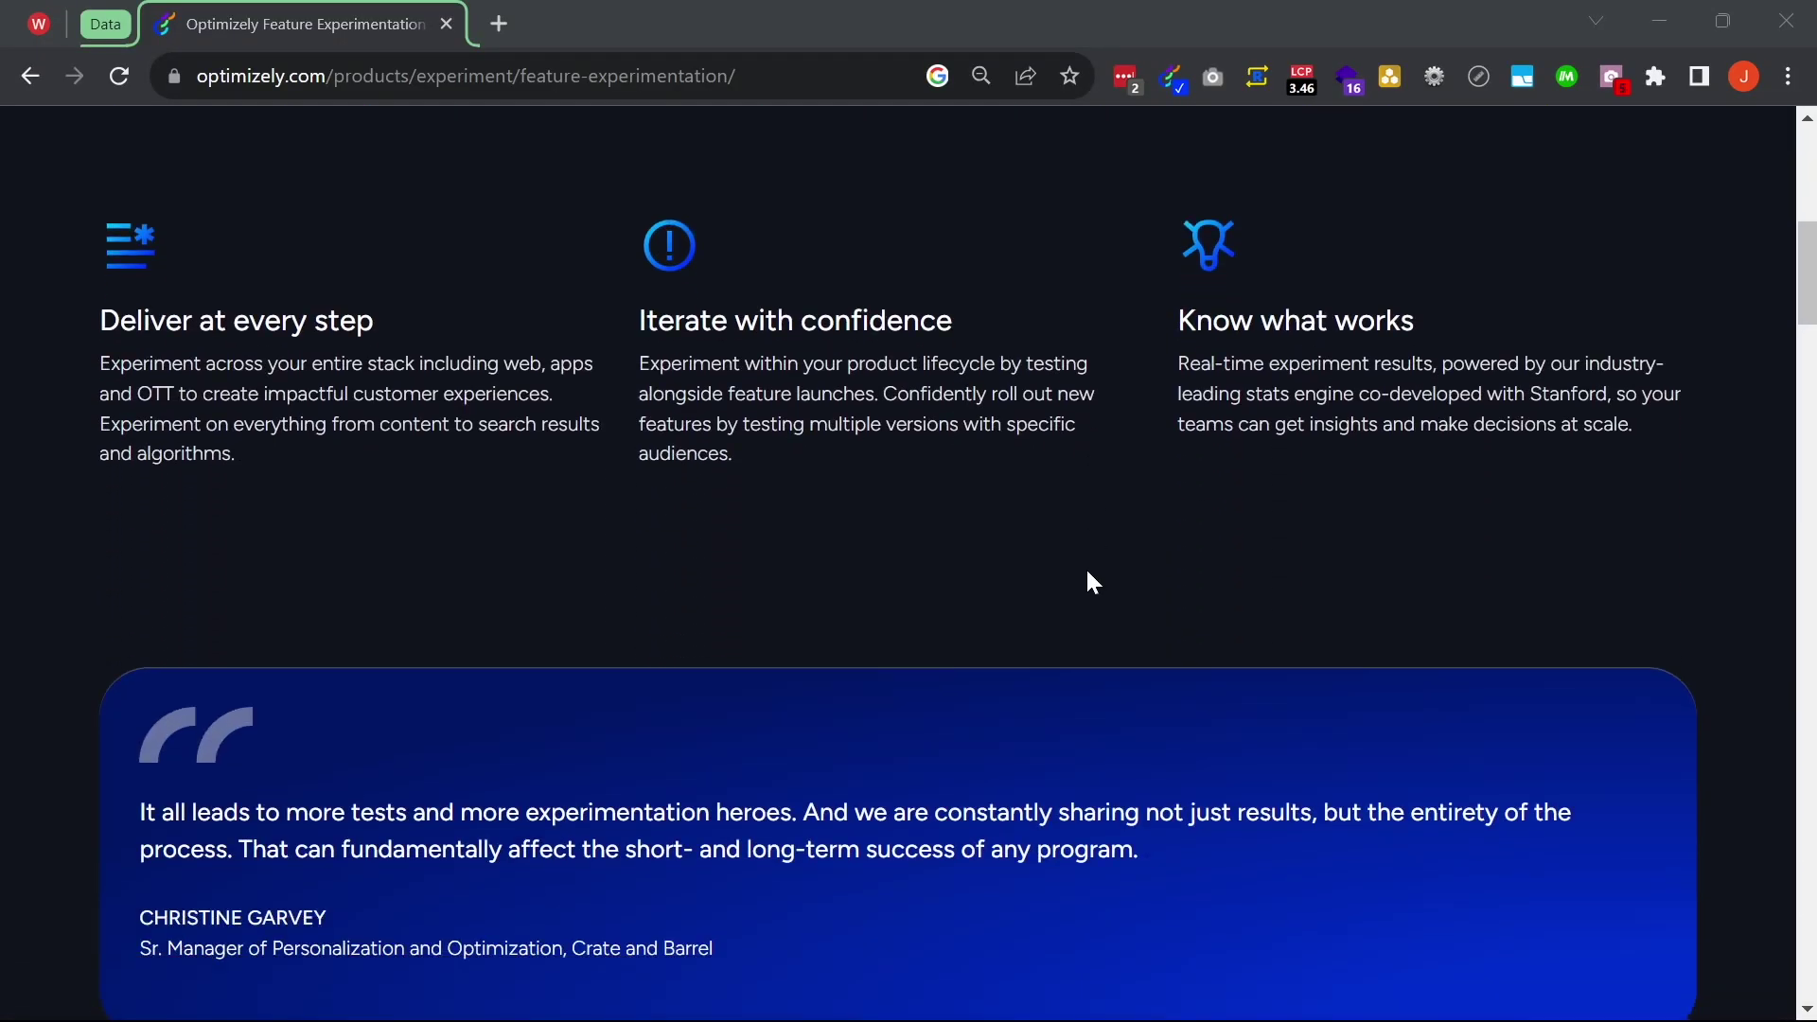
Scroll the Feature Experimentation product page down to the feature columns and customer quote box.
scroll(1088, 573, "down", 12)
scroll(1088, 587, "down", 3)
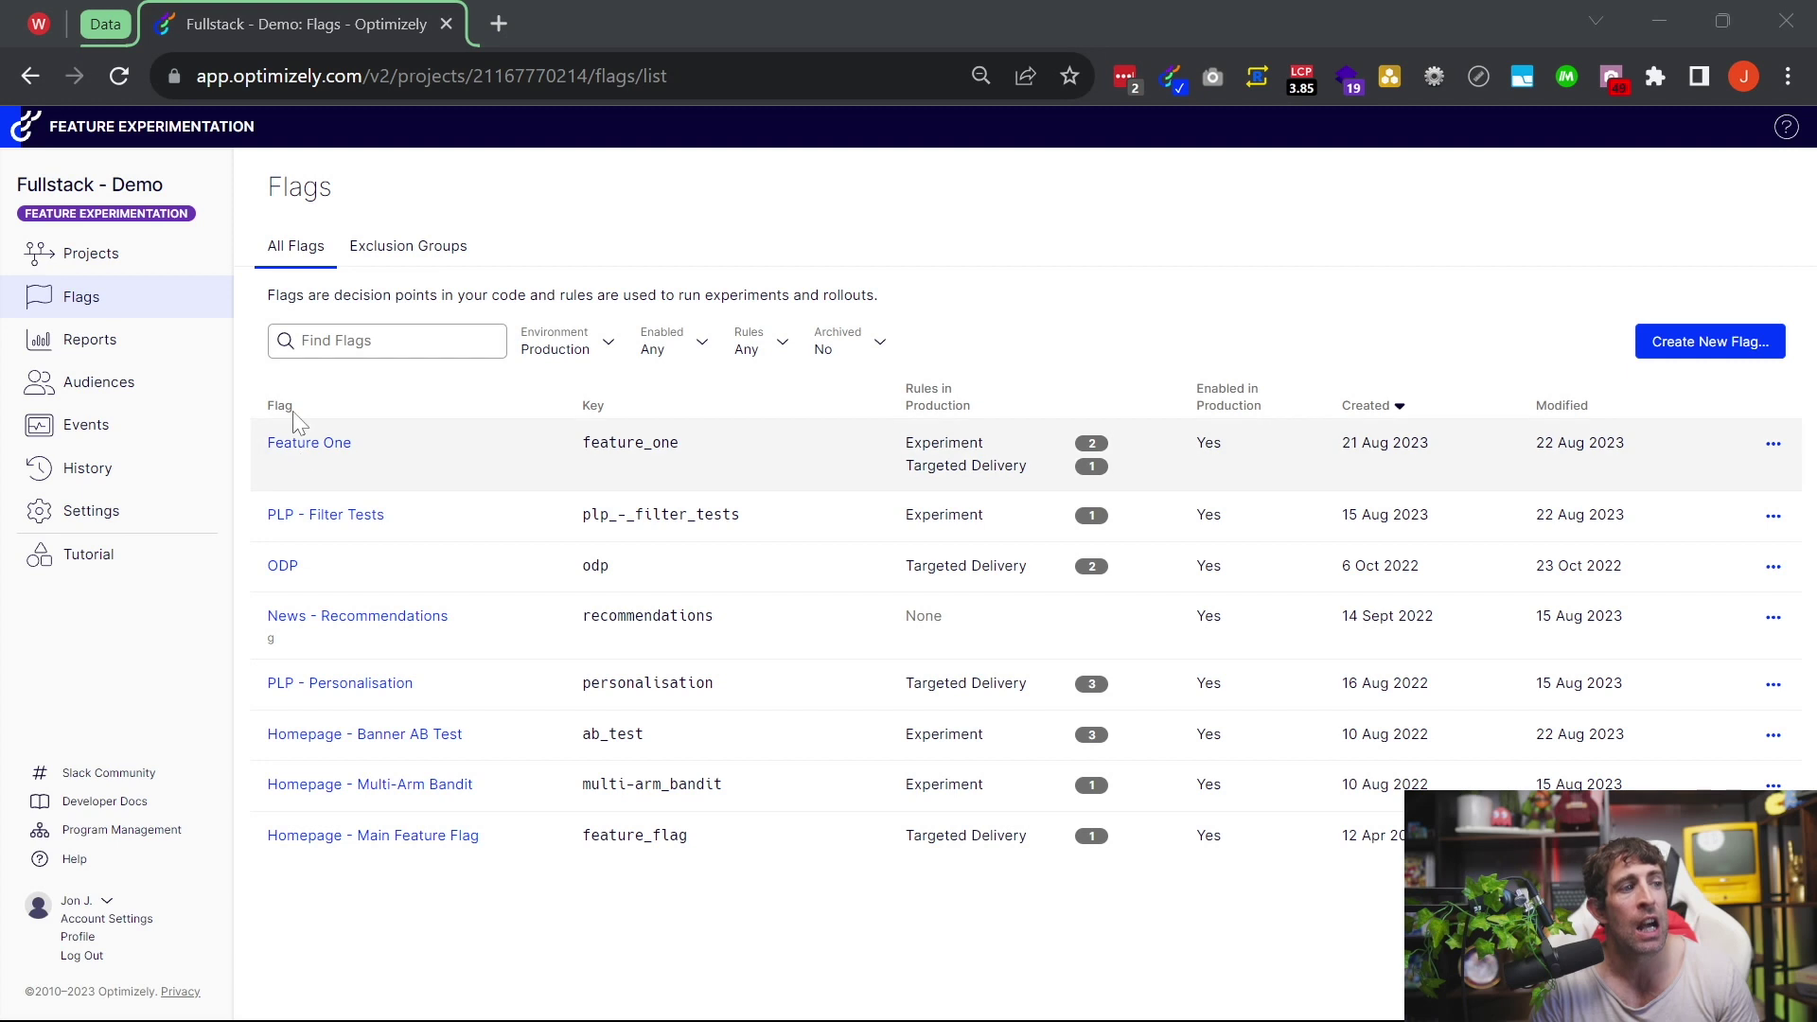
Open Feature One, preview the Add Rule types without adding one, and view the VIP AB Test rule's settings.
left_click(326, 448)
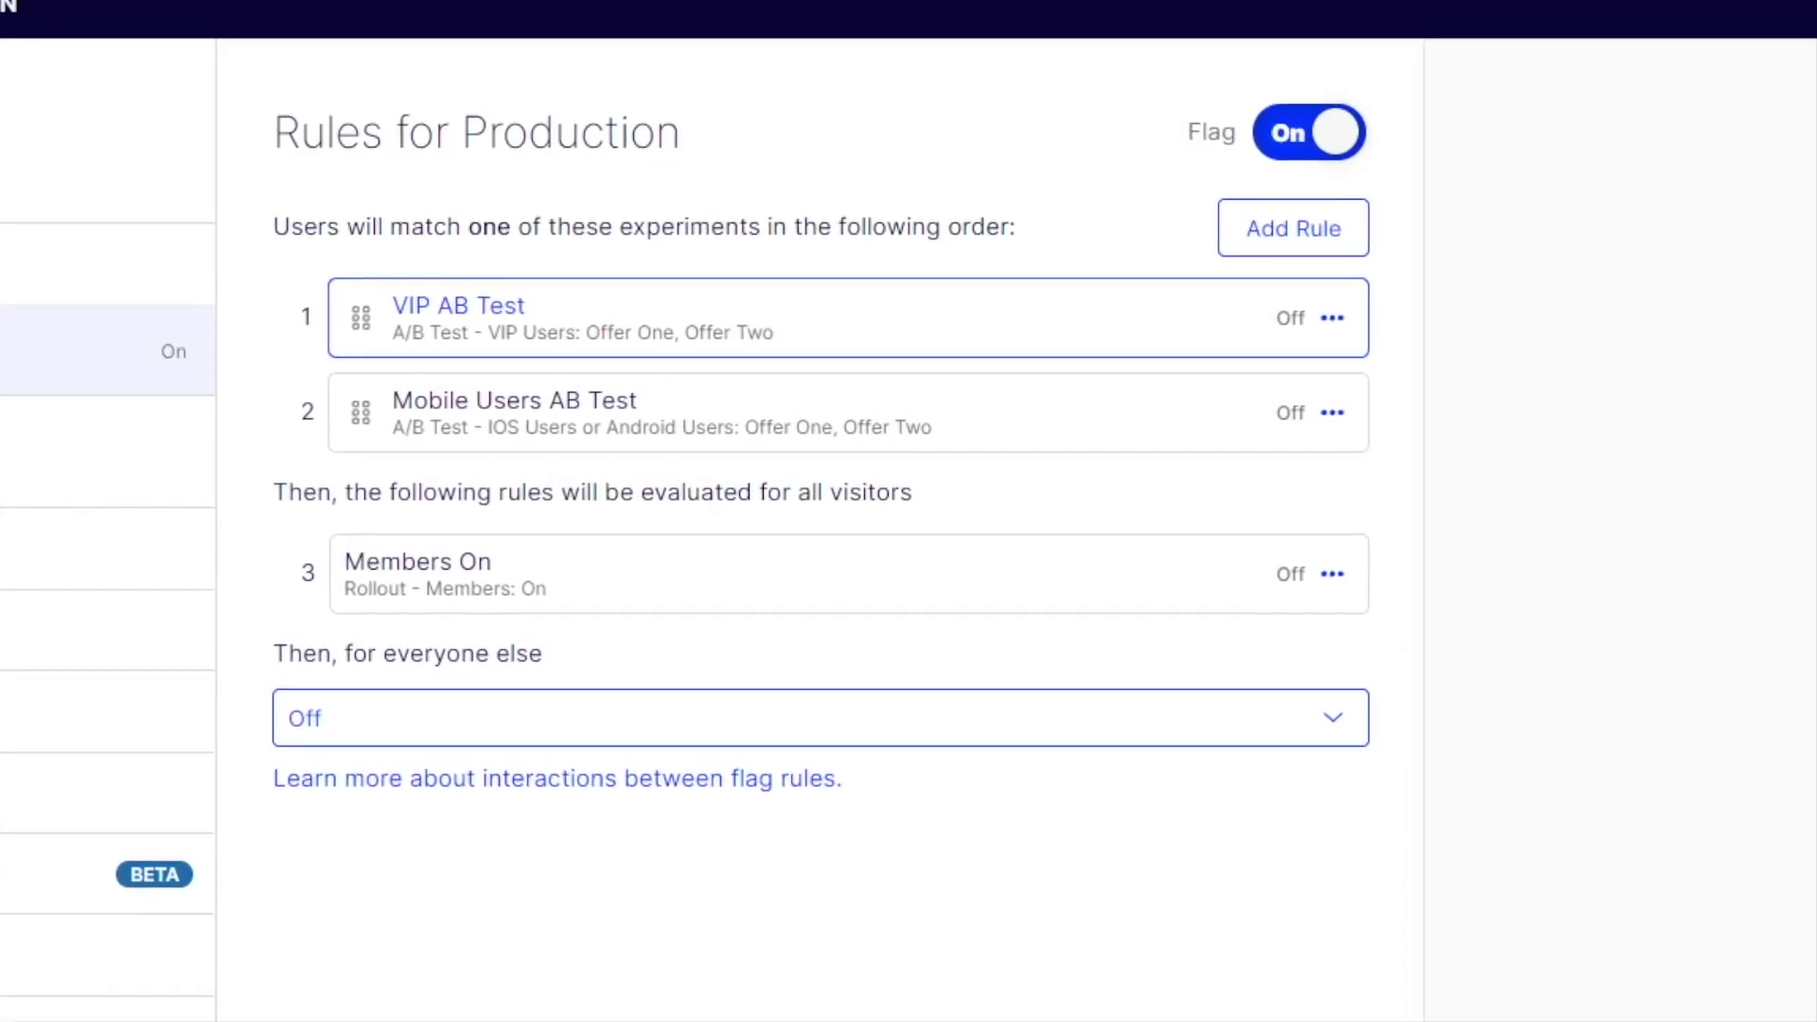
left_click(1293, 236)
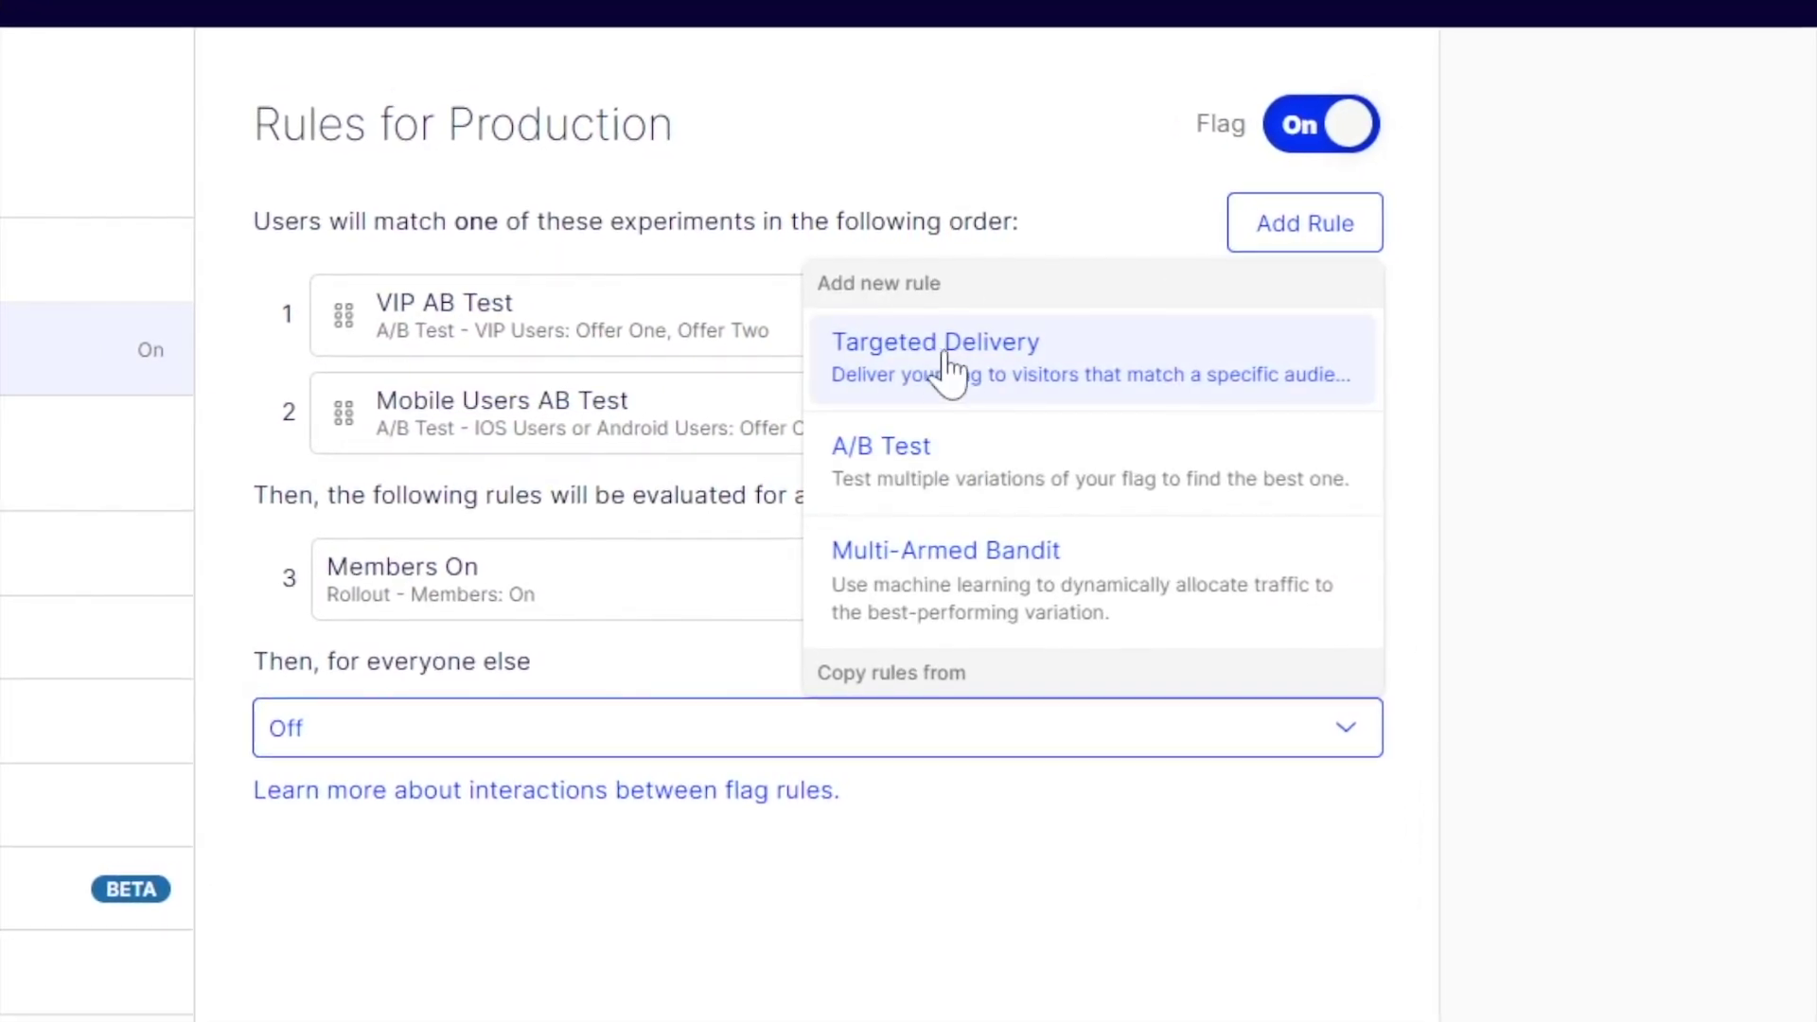
key("Escape")
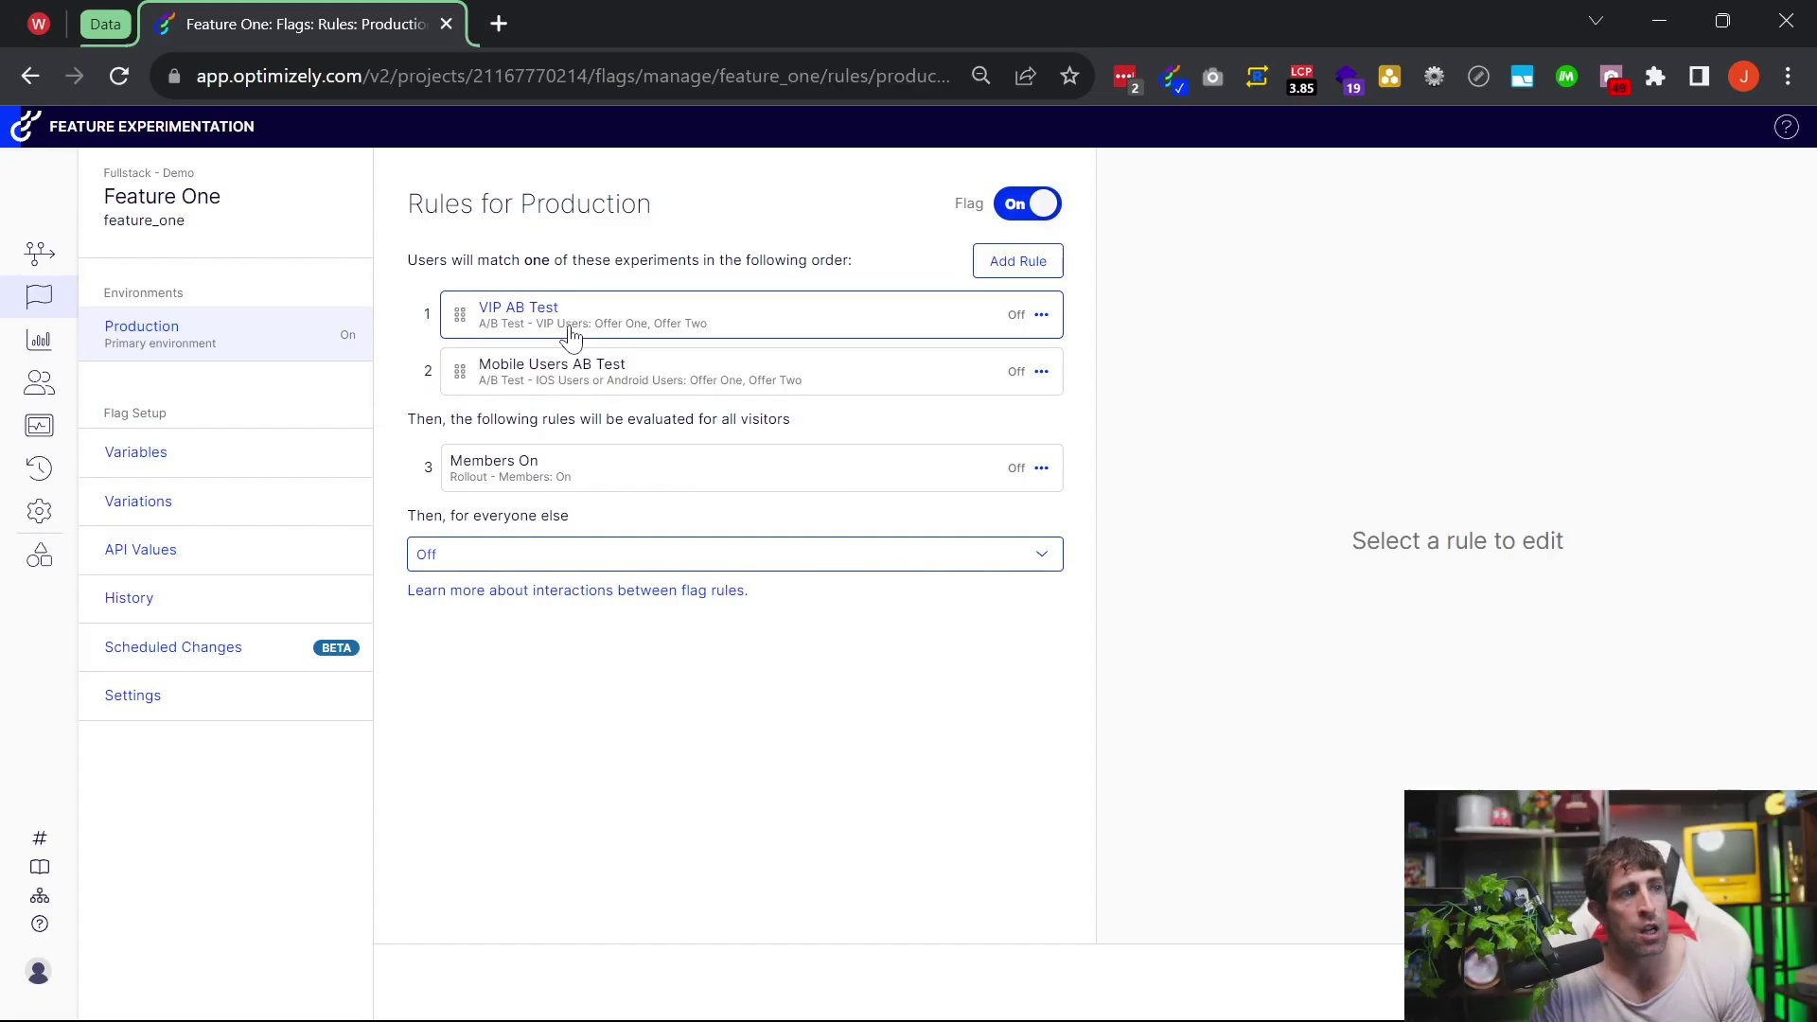
left_click(570, 331)
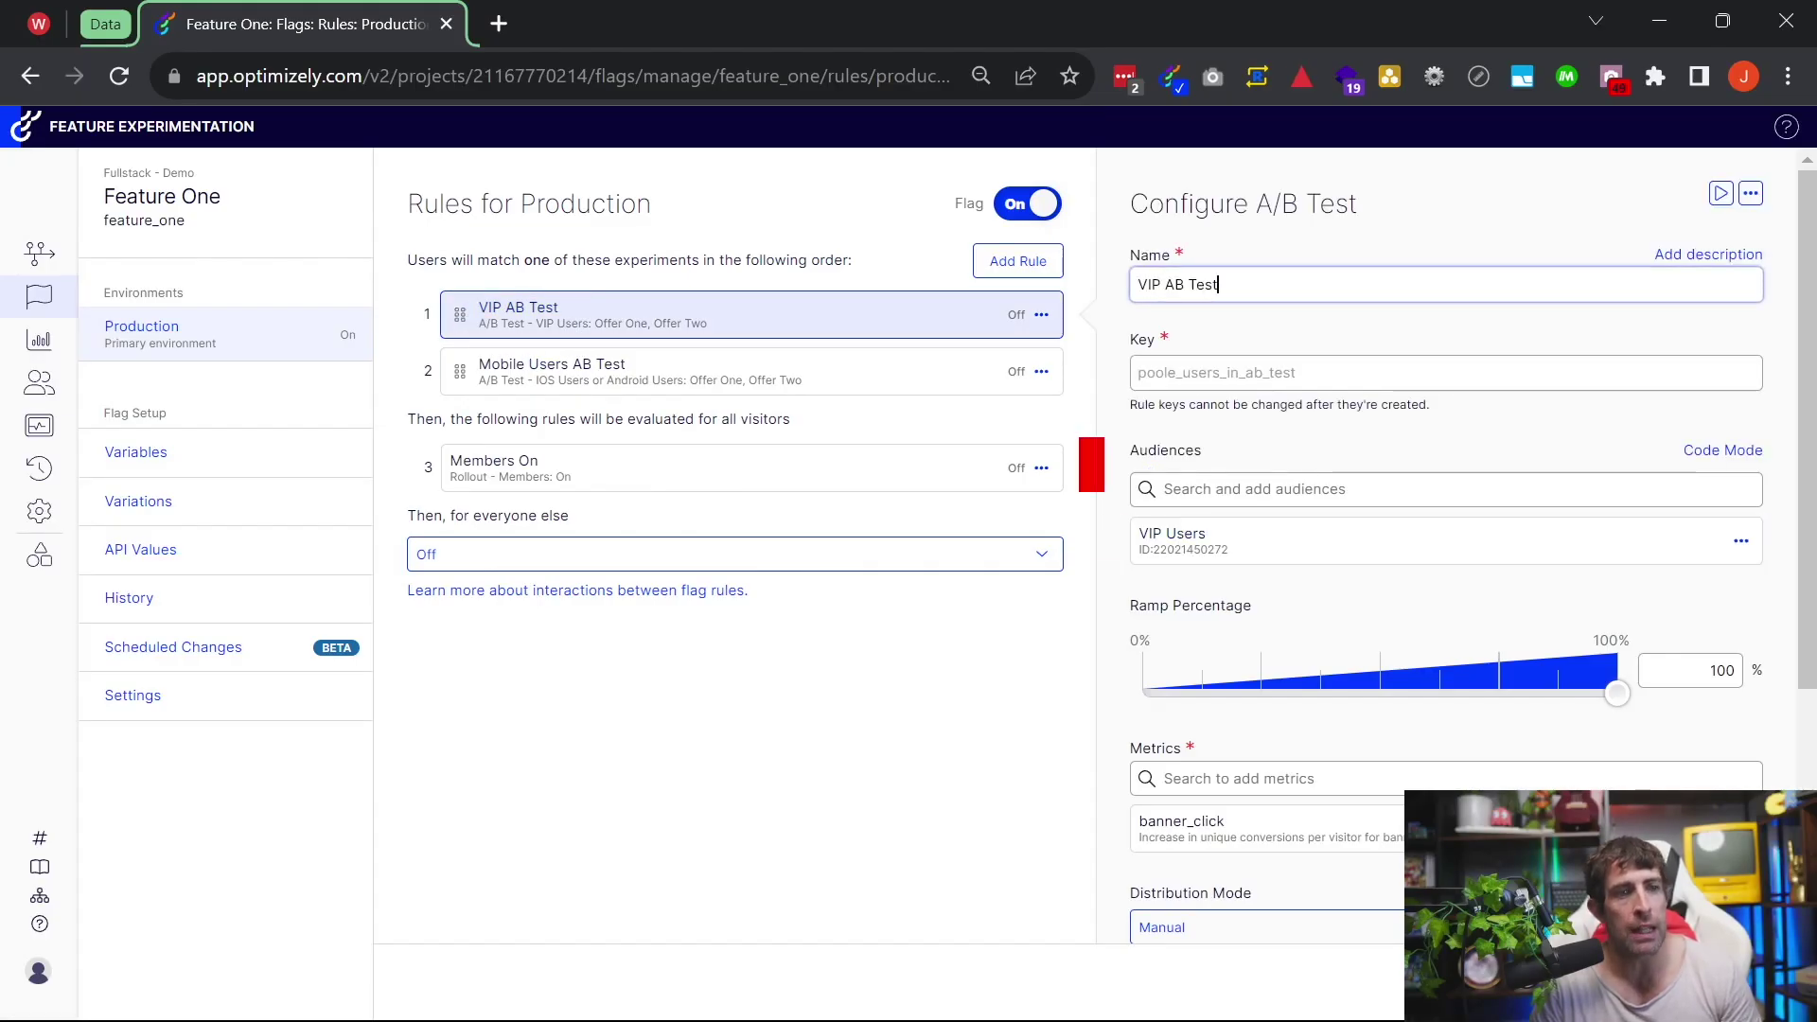
scroll(1179, 542, "down", 3)
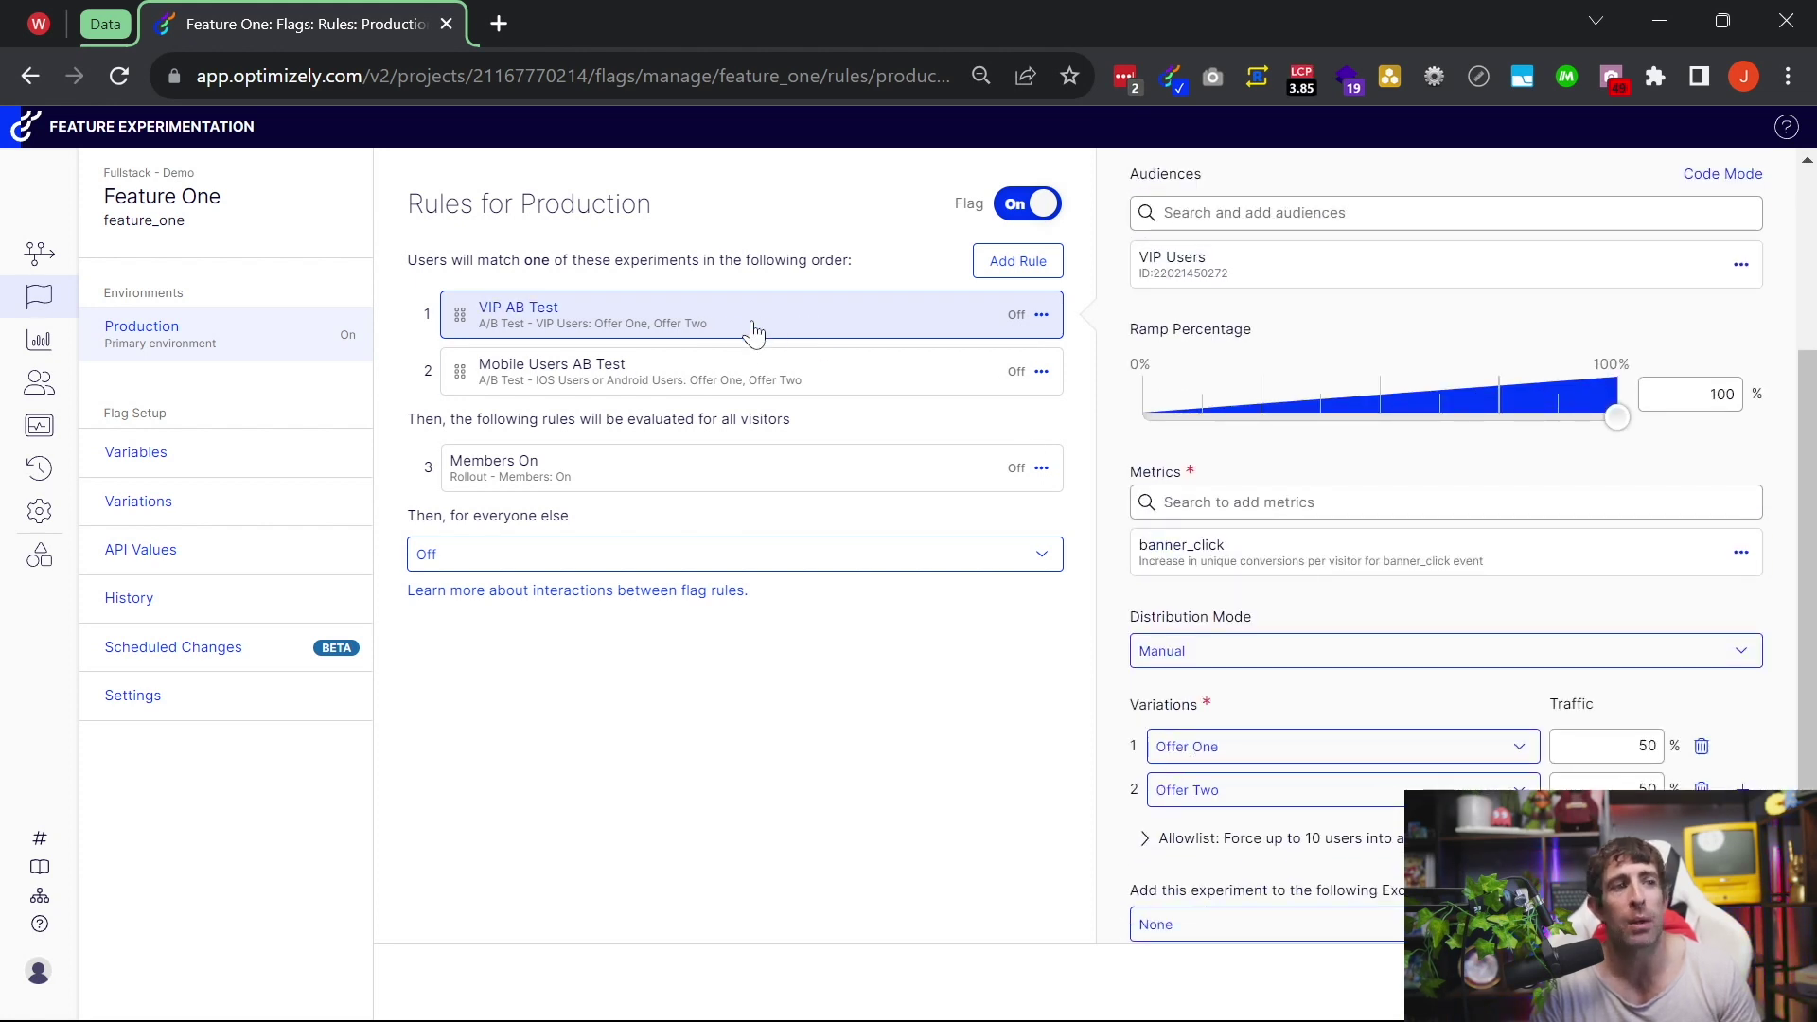
Open the Members On rule and mark its Members audience and the rules list in red.
left_click(897, 476)
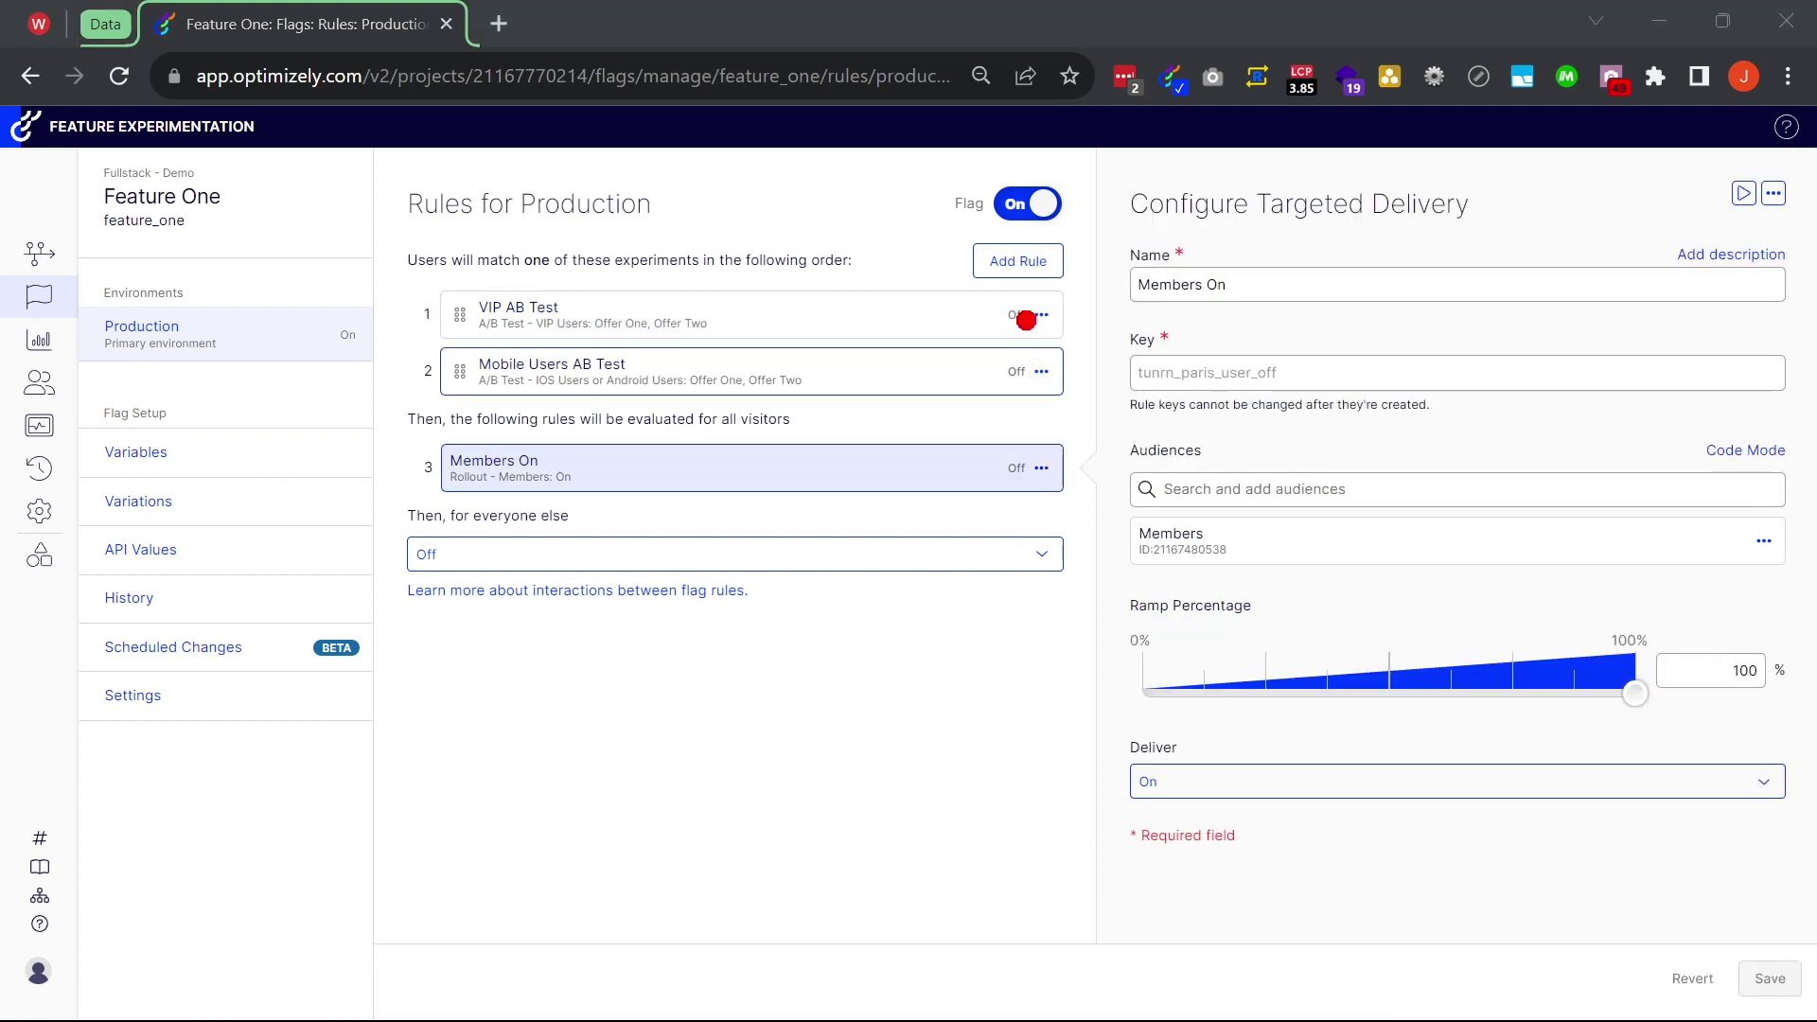
left_click_drag(1022, 316, 1179, 524)
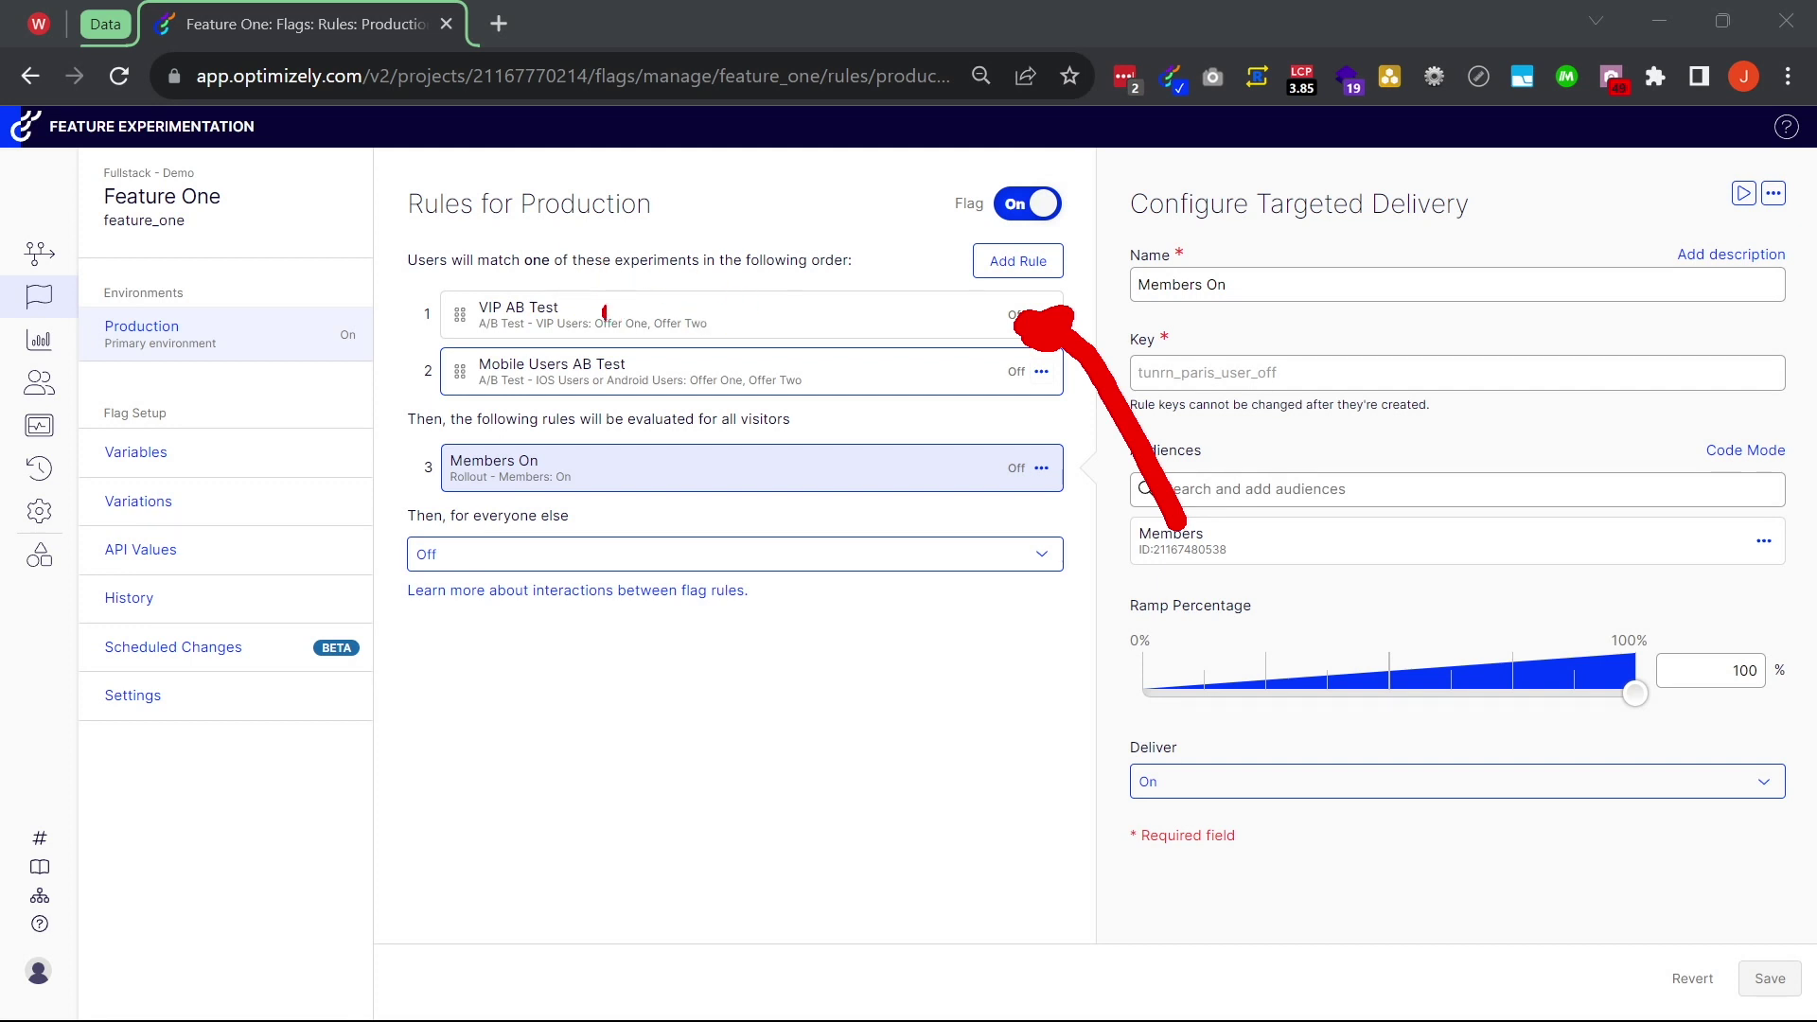
mouse_move(906, 398)
left_mouse_down()
mouse_move(1028, 501)
mouse_move(1055, 582)
mouse_move(899, 417)
left_mouse_up()
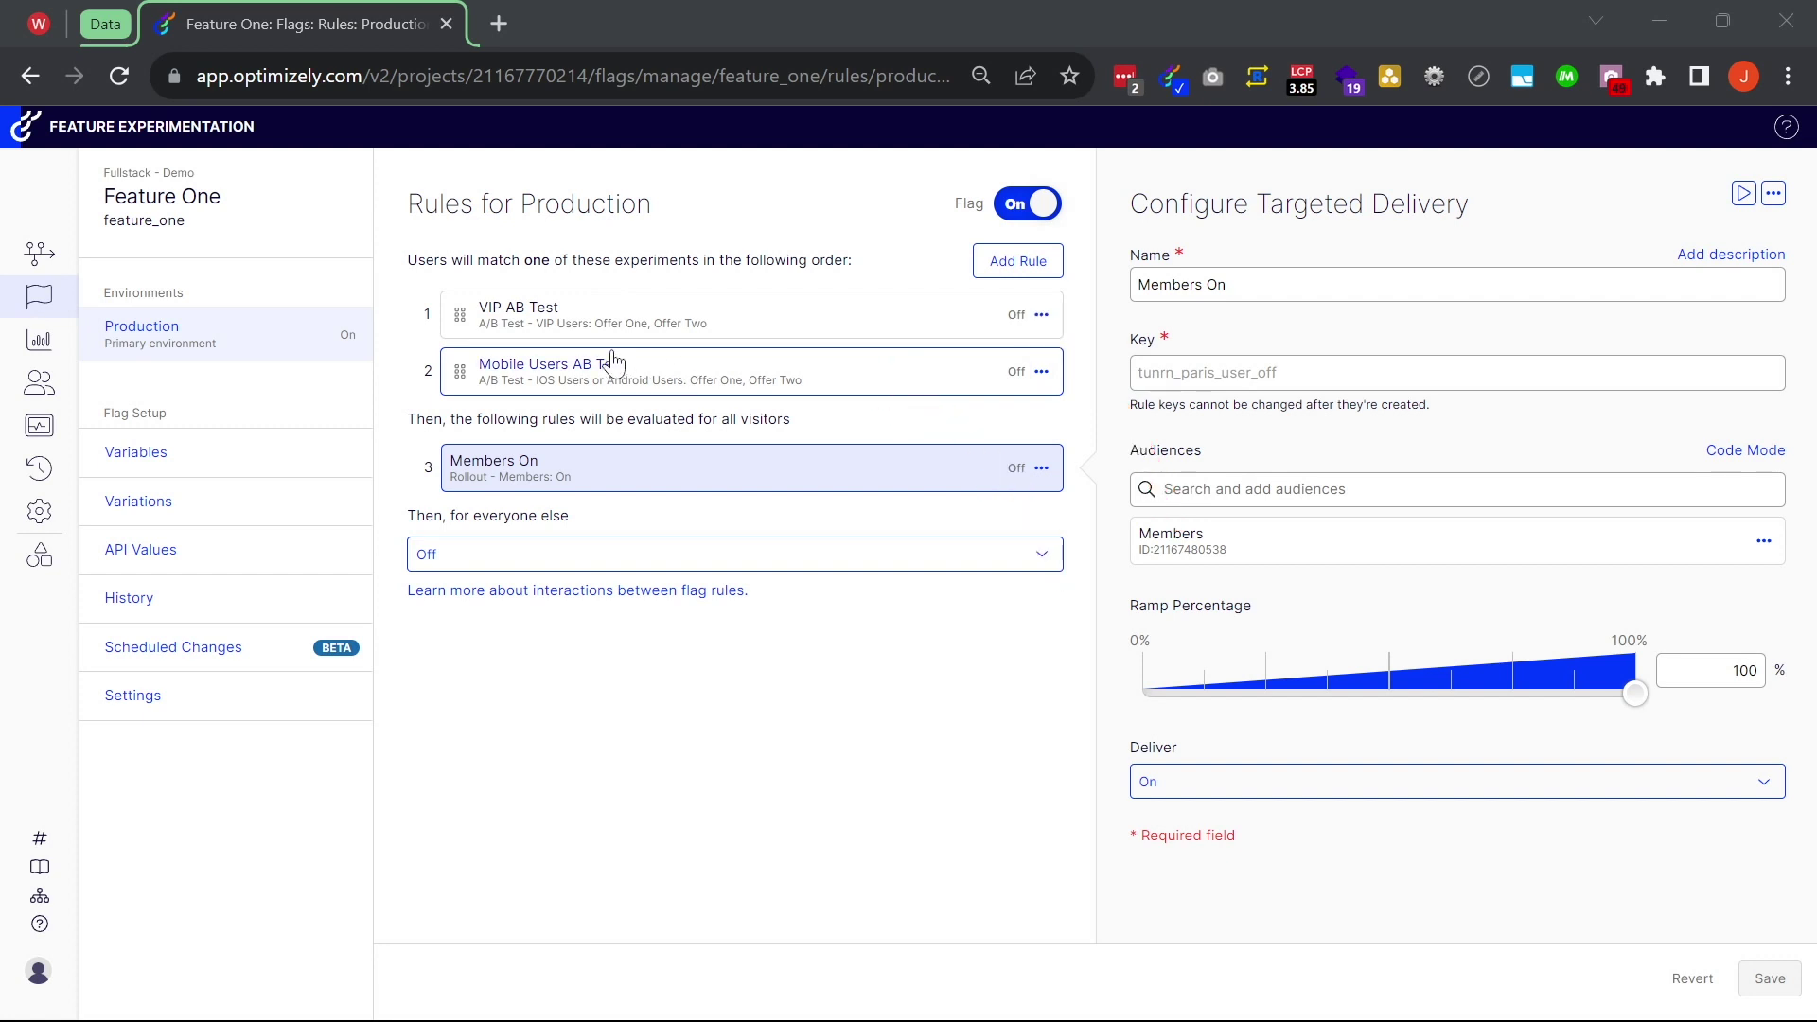
Review the Mobile Users AB Test rule, marking its audience matching, variations and 50/50 traffic split.
left_click(532, 383)
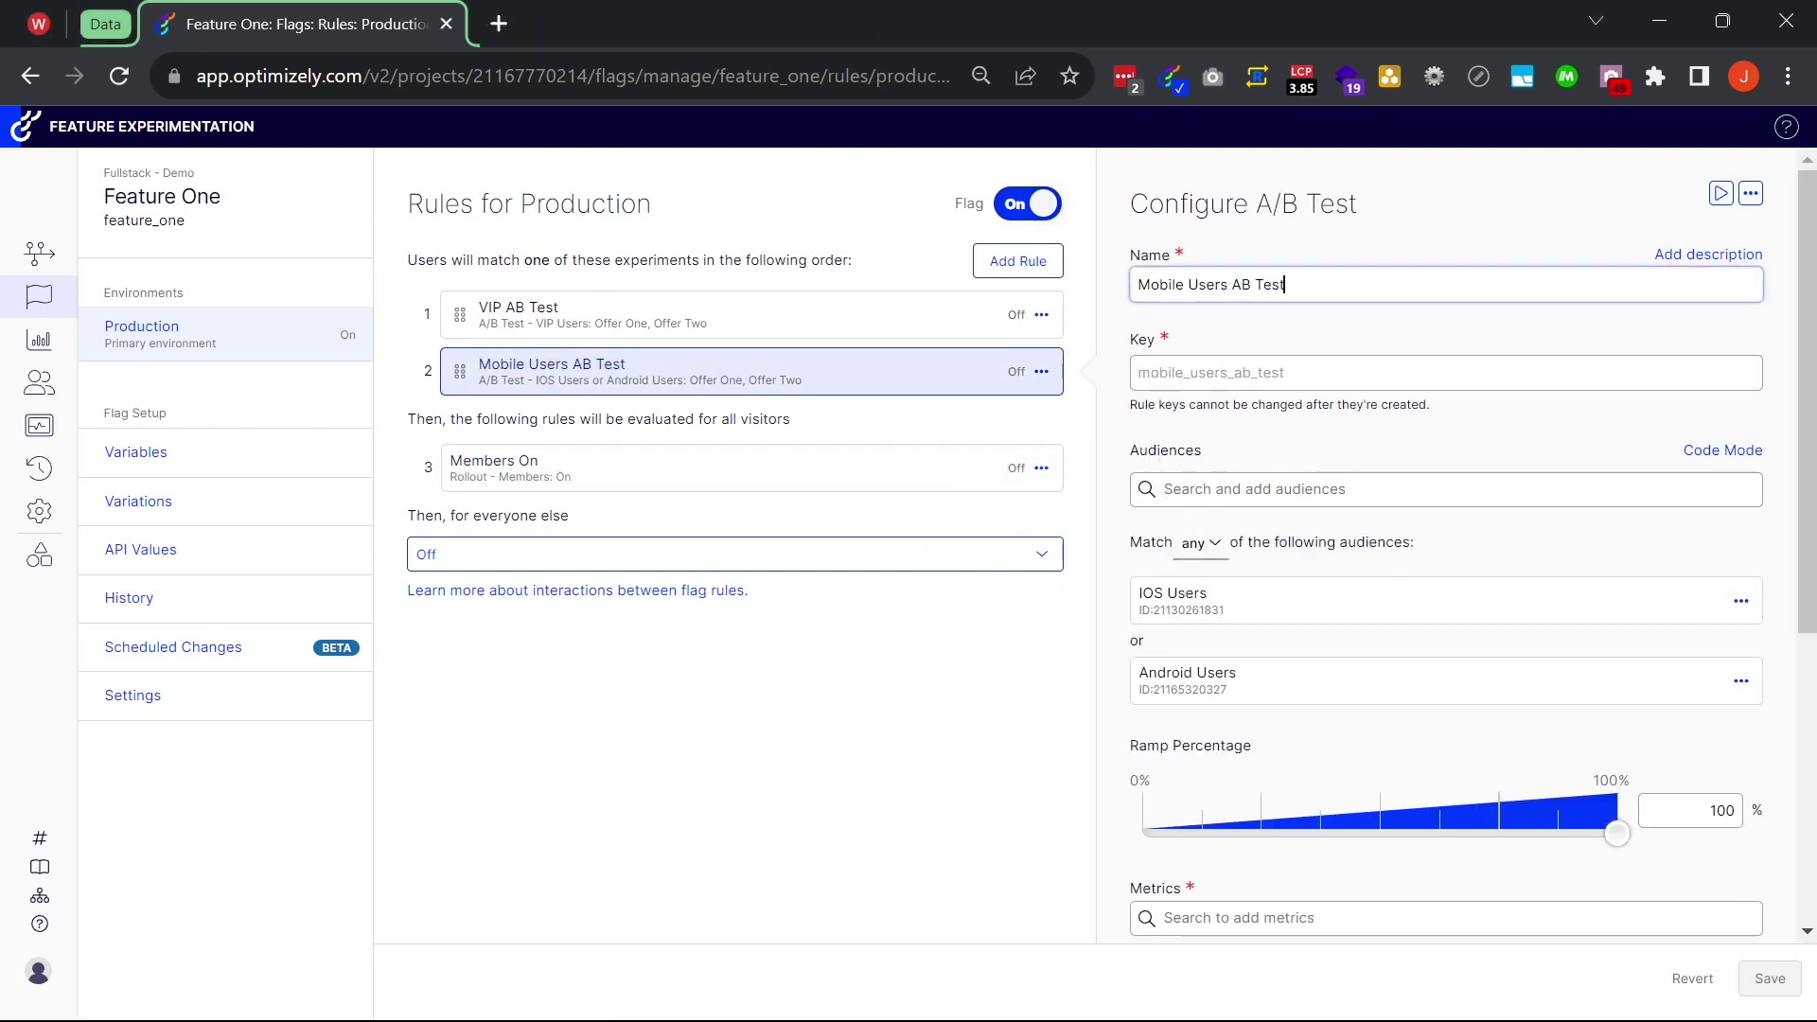
left_click_drag(1146, 535, 1056, 694)
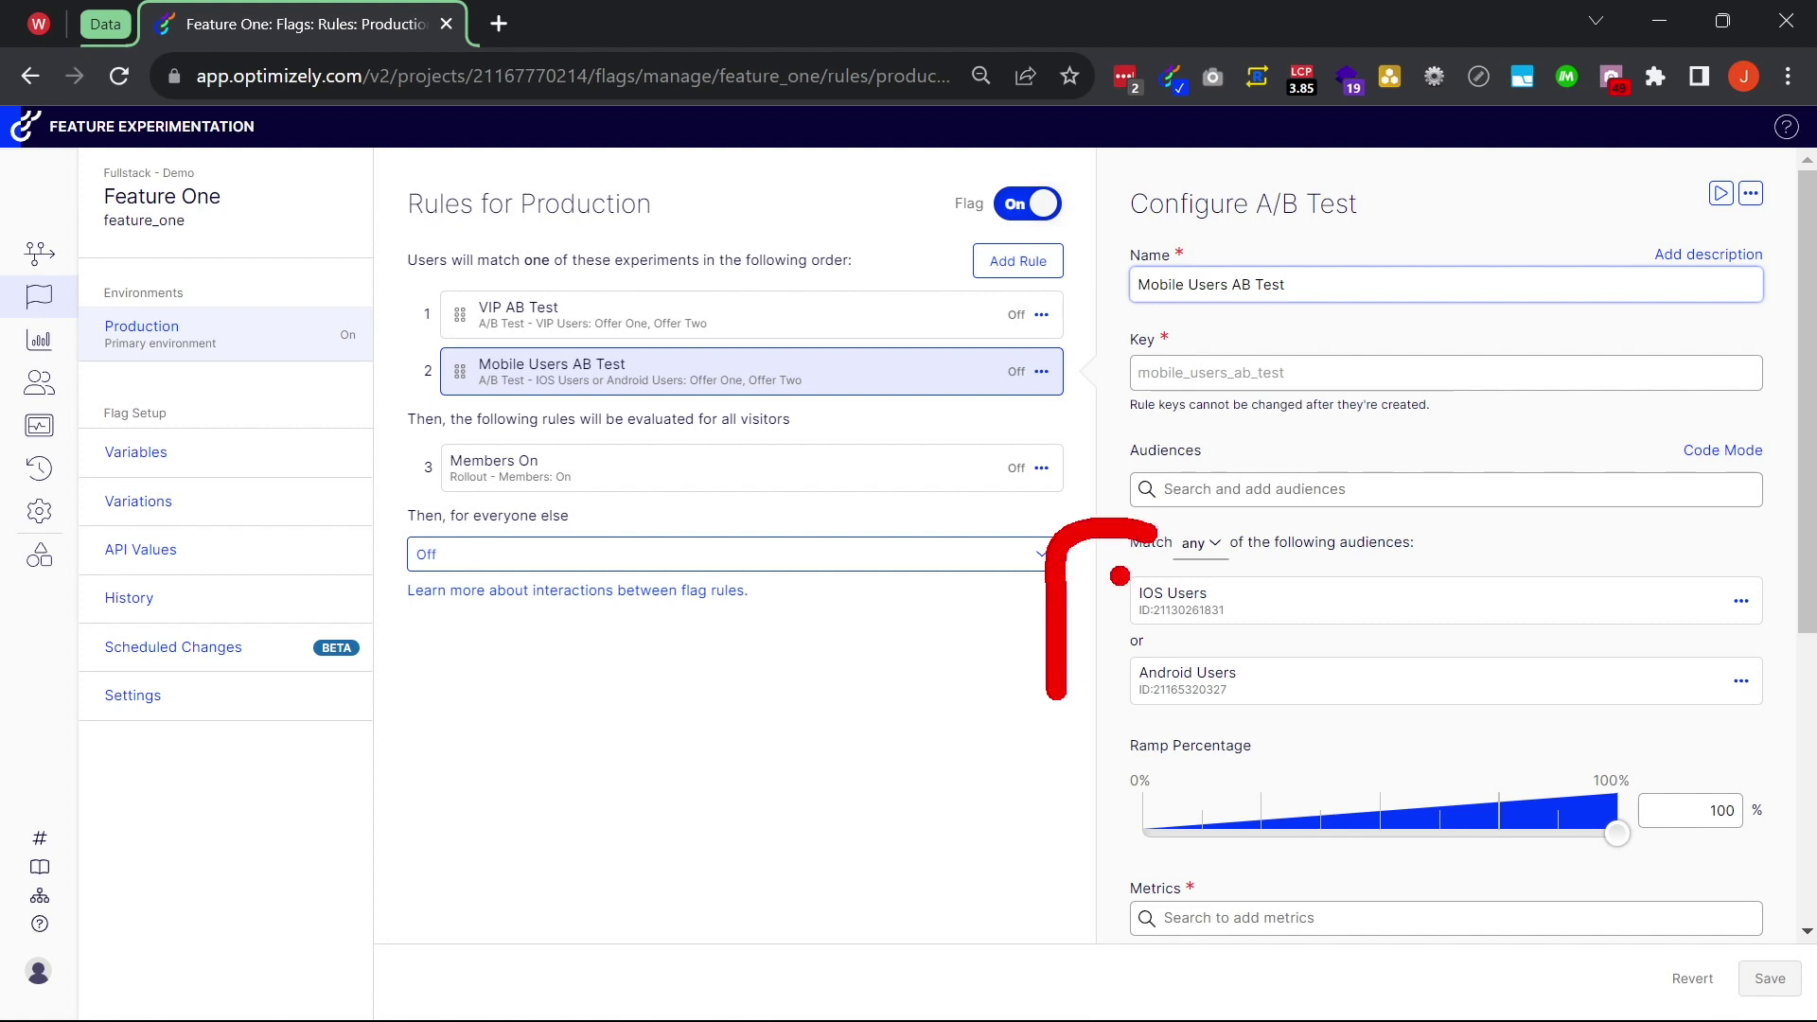
left_click_drag(1656, 549, 1718, 747)
key("Escape")
scroll(1547, 597, "down", 5)
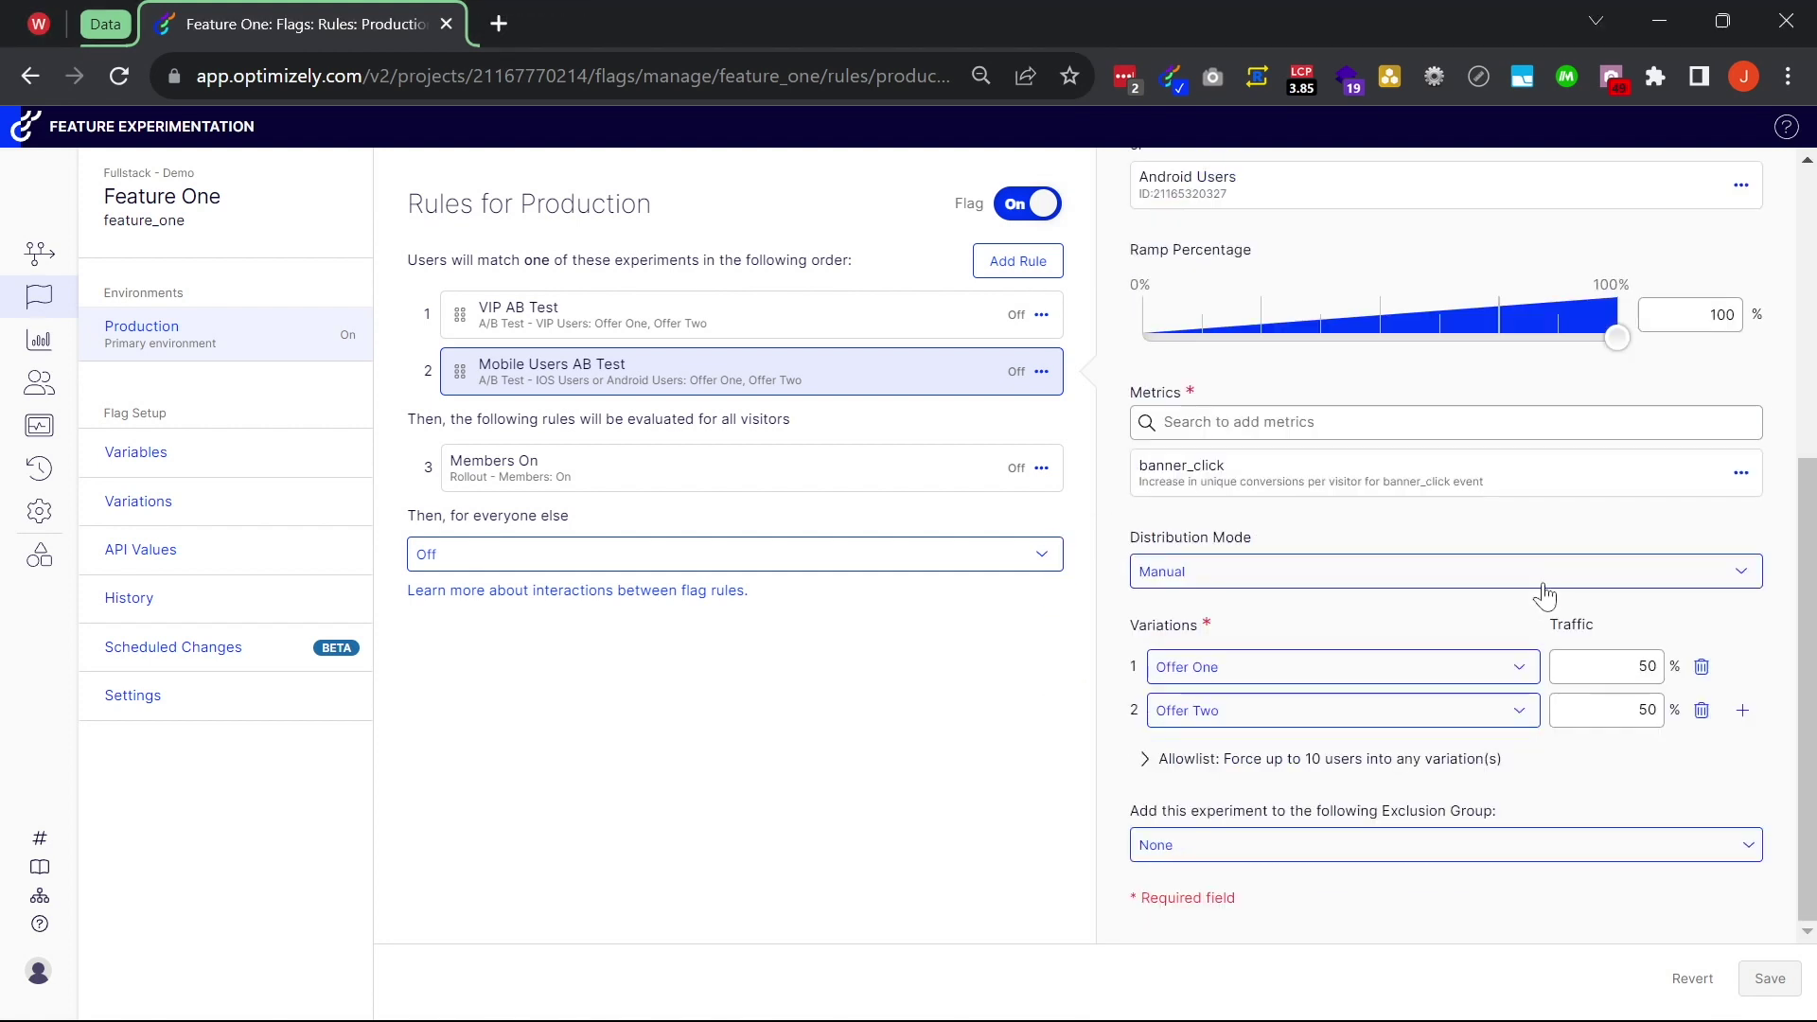
mouse_move(1144, 565)
left_mouse_down()
mouse_move(1127, 568)
mouse_move(1109, 806)
left_mouse_up()
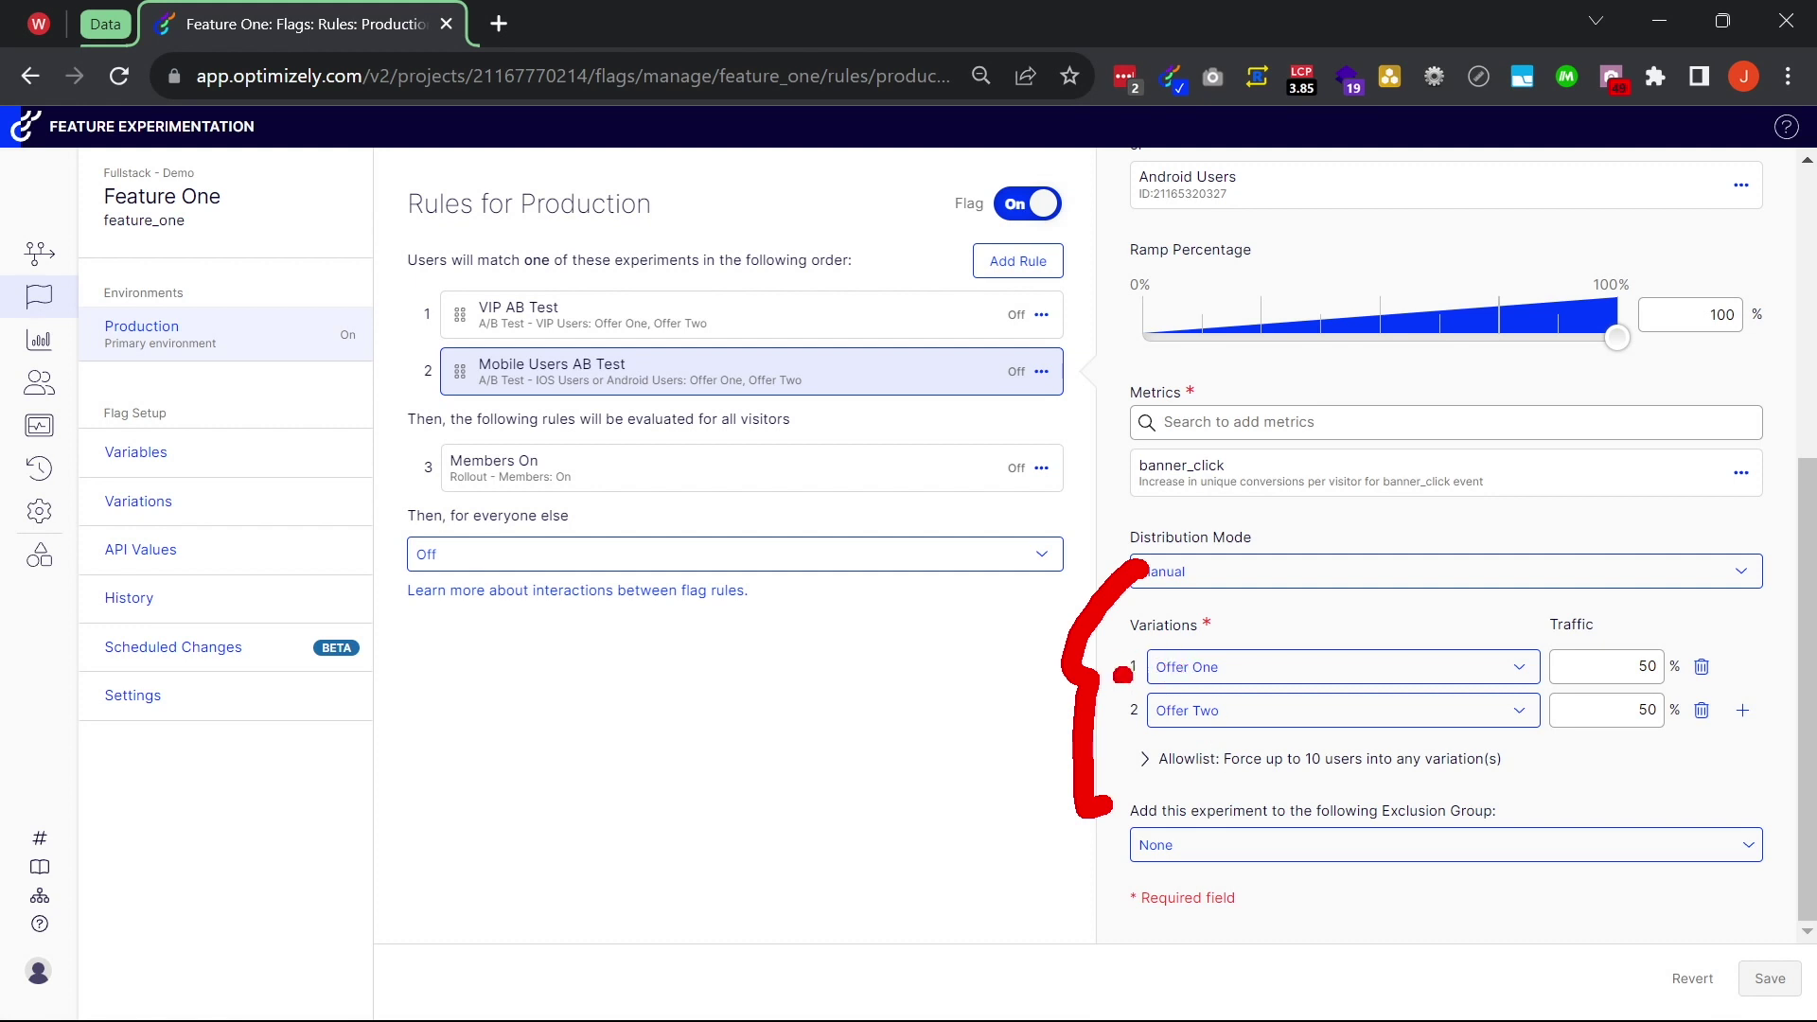
mouse_move(1377, 592)
left_mouse_down()
mouse_move(1503, 662)
mouse_move(1496, 840)
left_mouse_up()
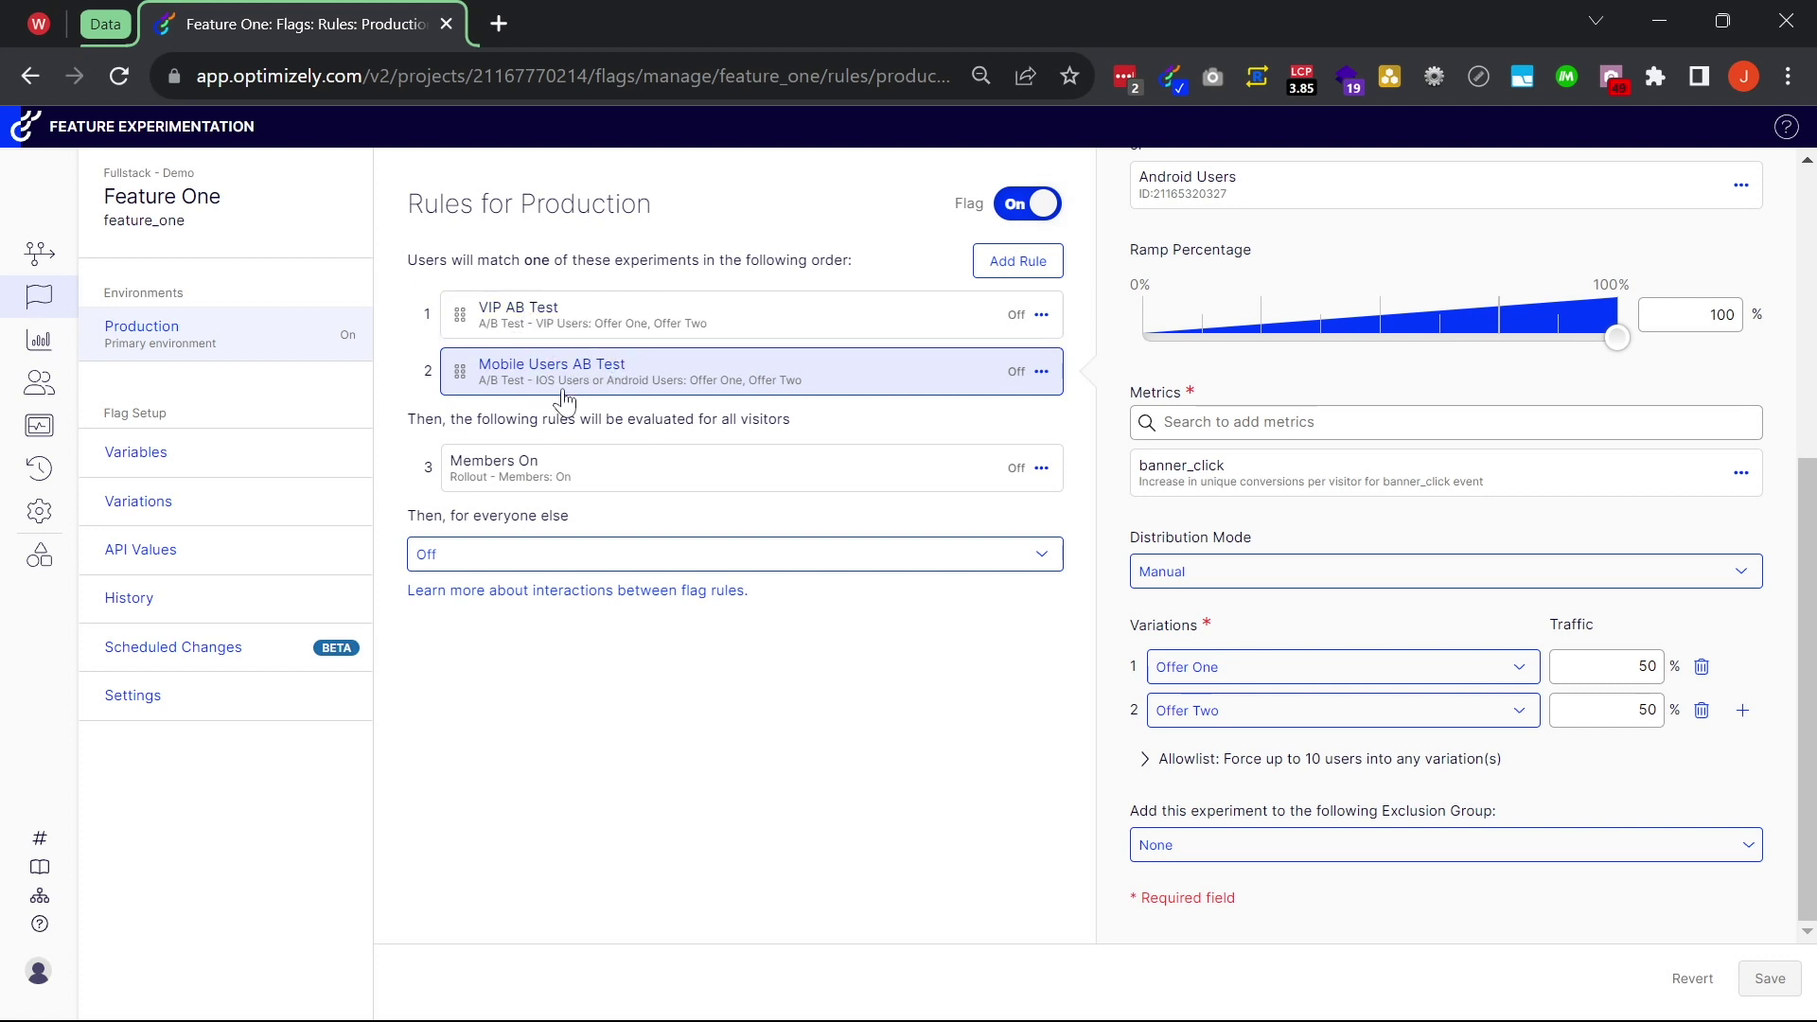
Return to the Members On rule and mark its everyone-else Off delivery setting.
left_click(492, 477)
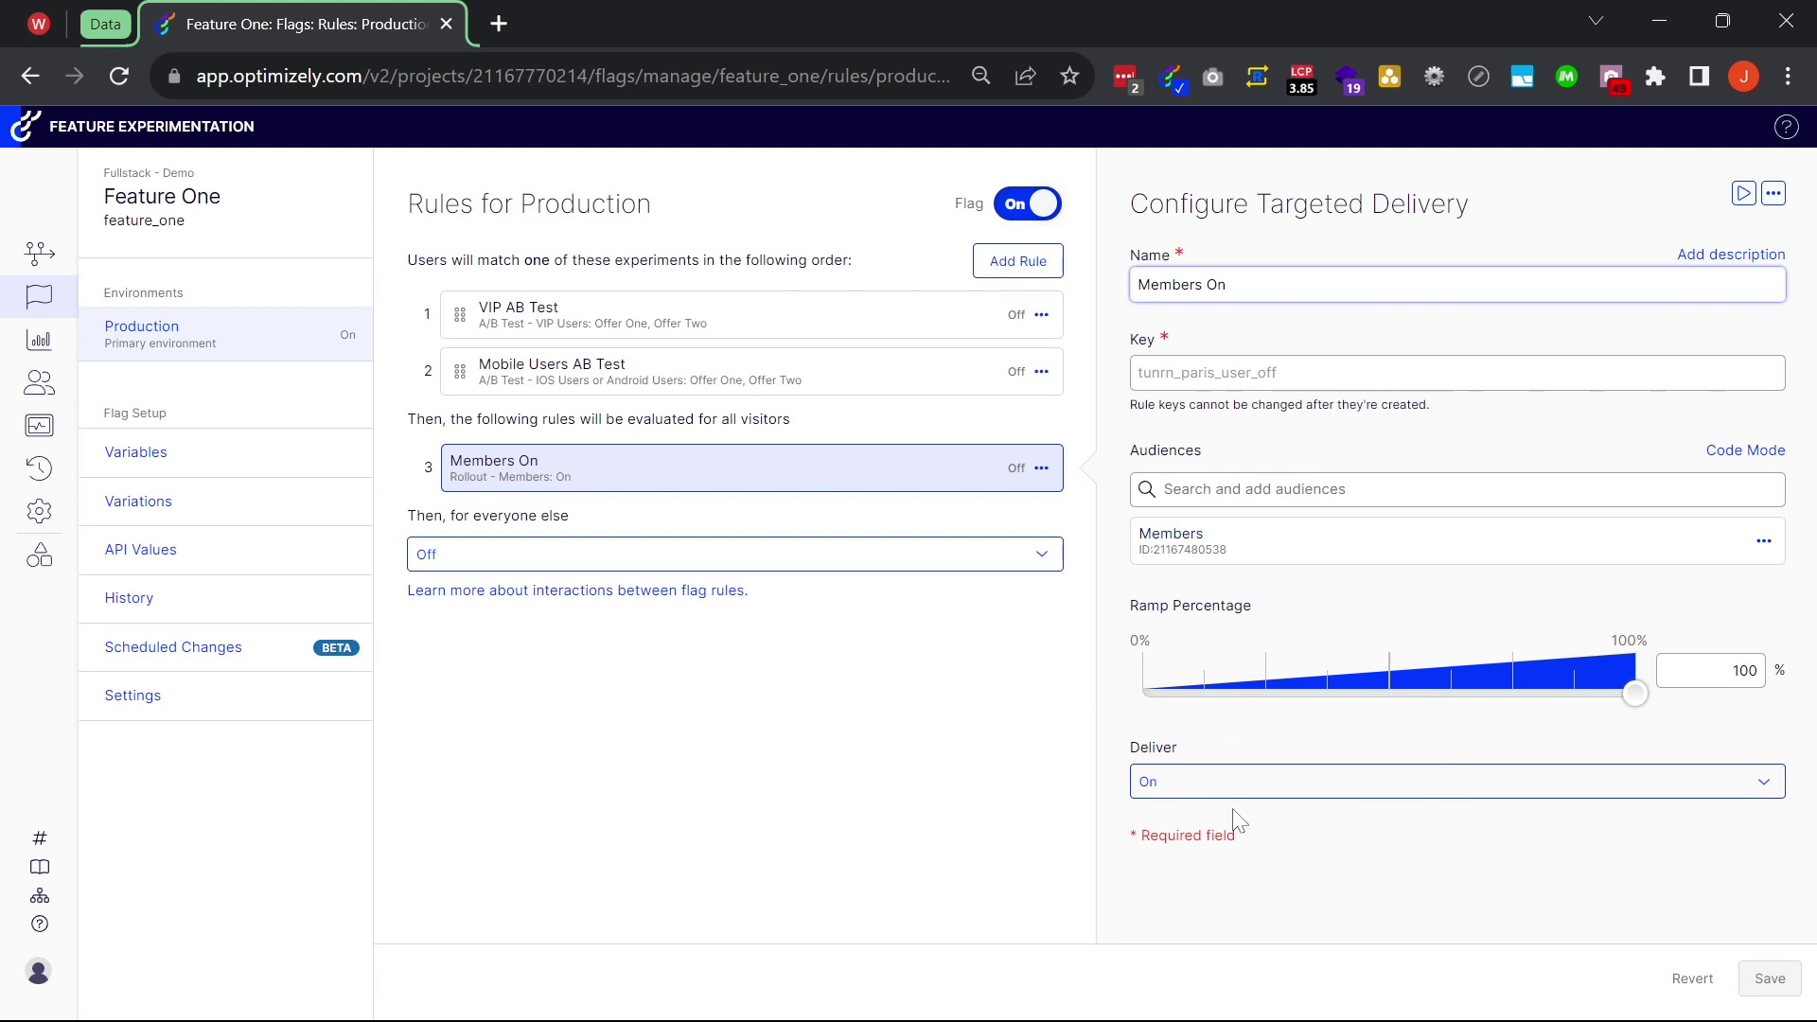
left_click(1116, 653)
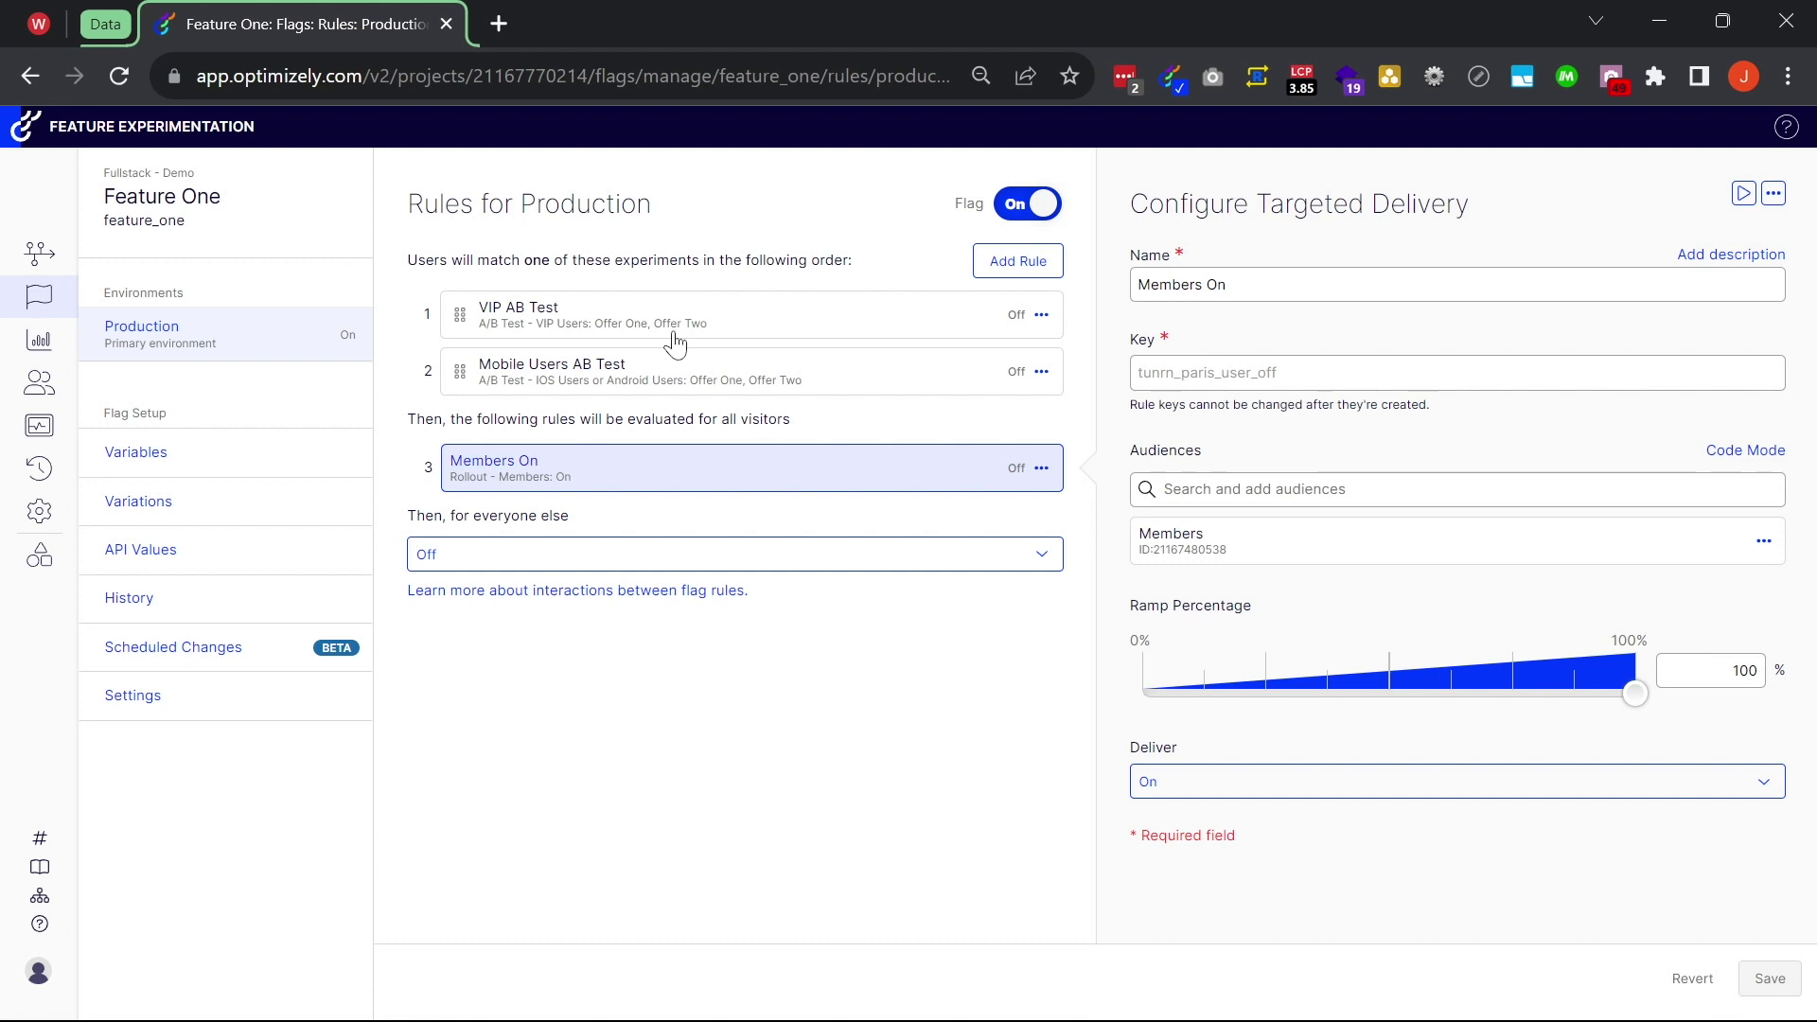
left_click_drag(573, 566, 689, 825)
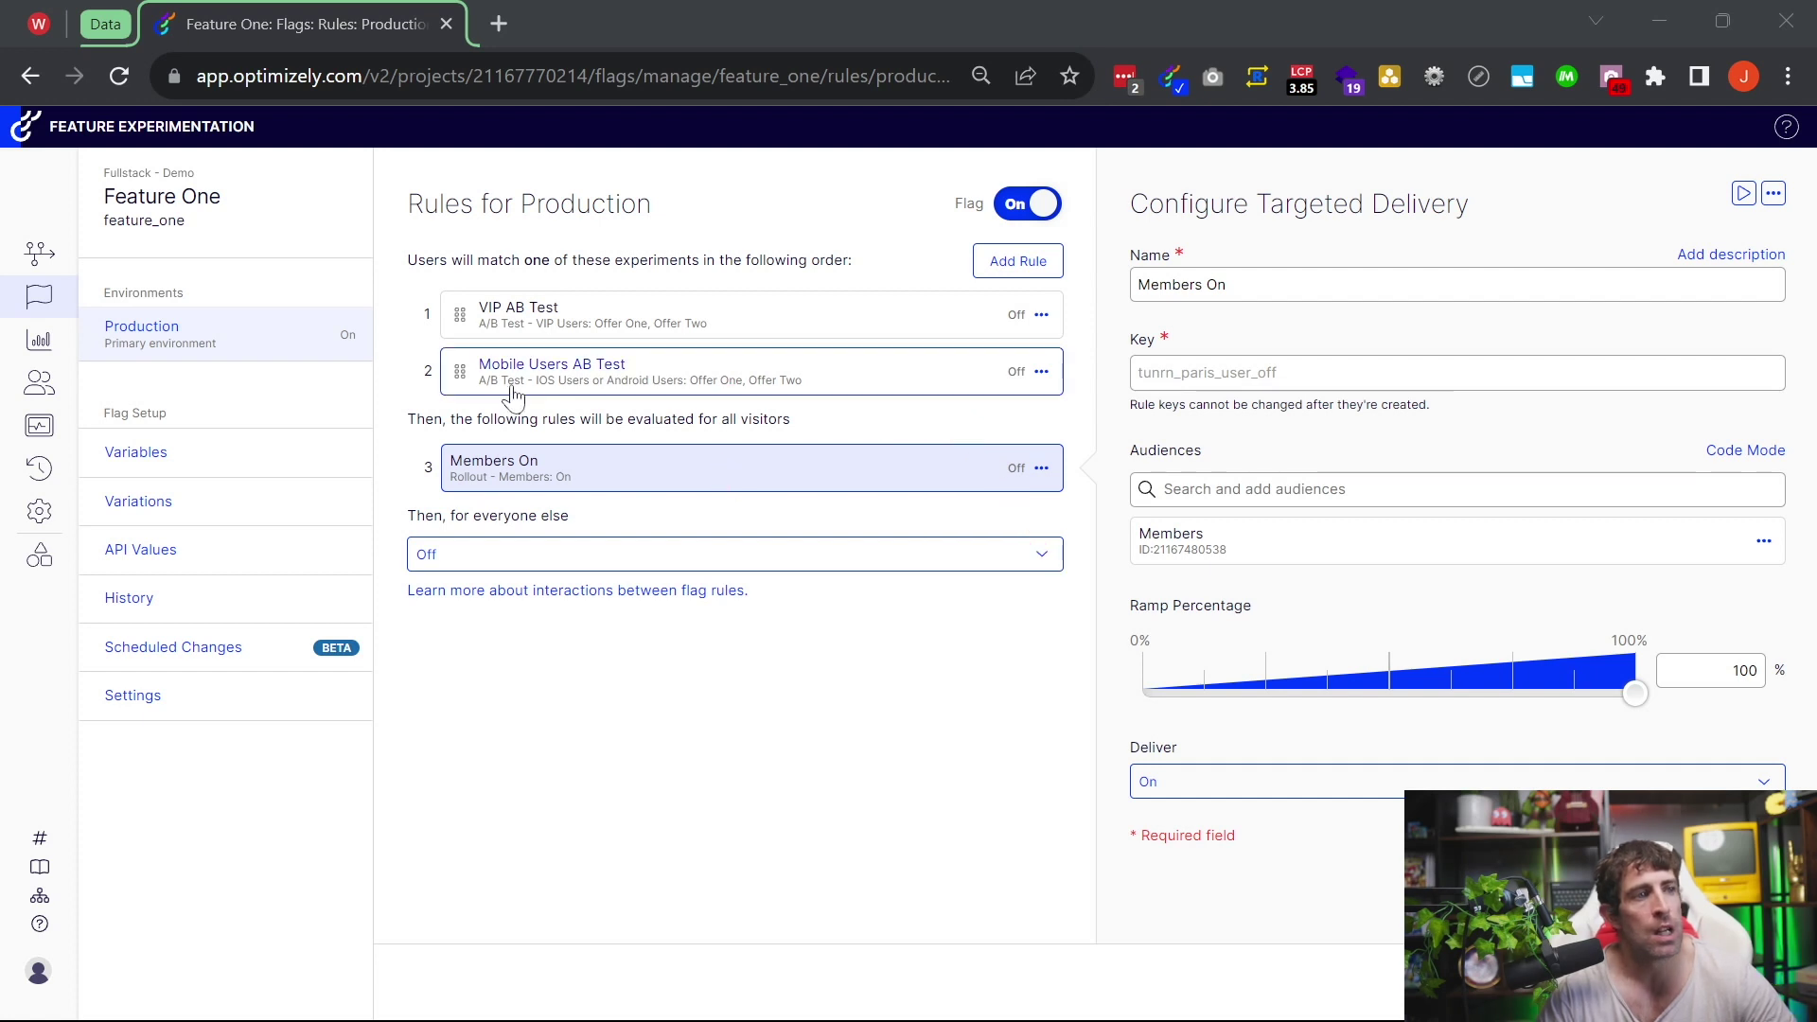
Move Mobile Users AB Test above VIP AB Test and annotate the move with red arrows.
left_click(458, 375)
left_click_drag(460, 376, 499, 306)
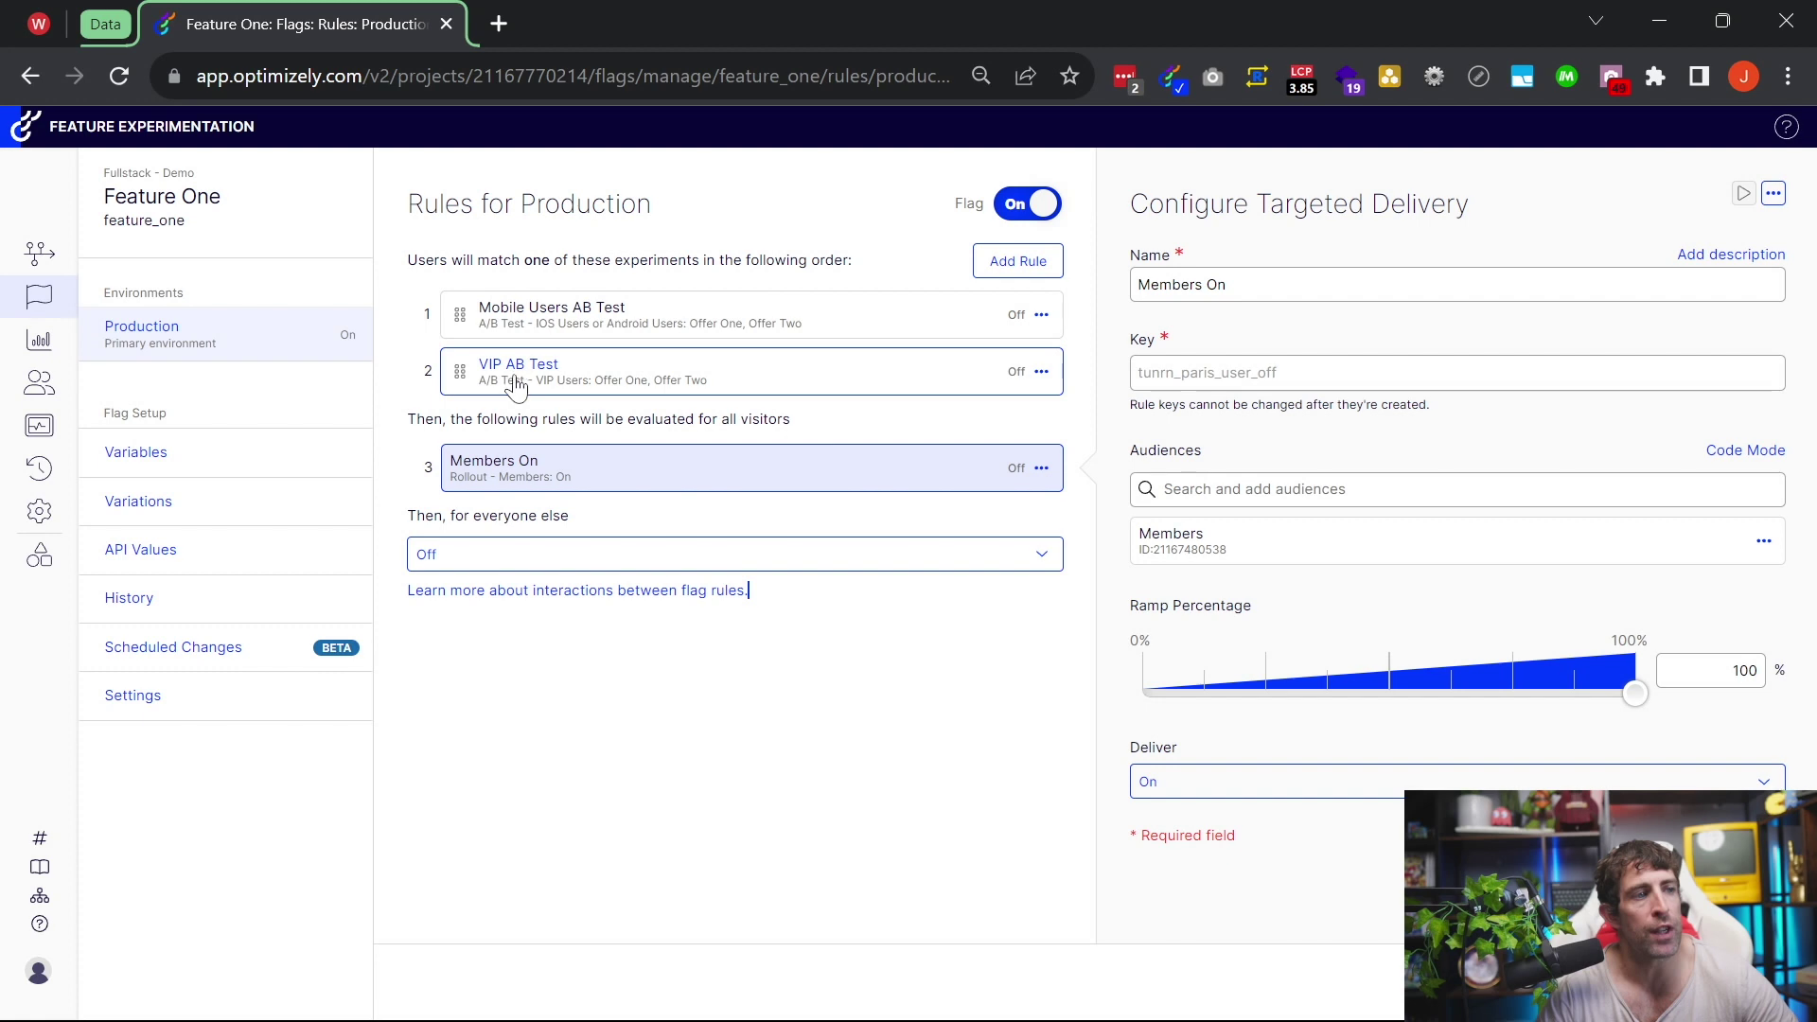
mouse_move(923, 248)
left_mouse_down()
mouse_move(752, 322)
mouse_move(814, 336)
left_mouse_up()
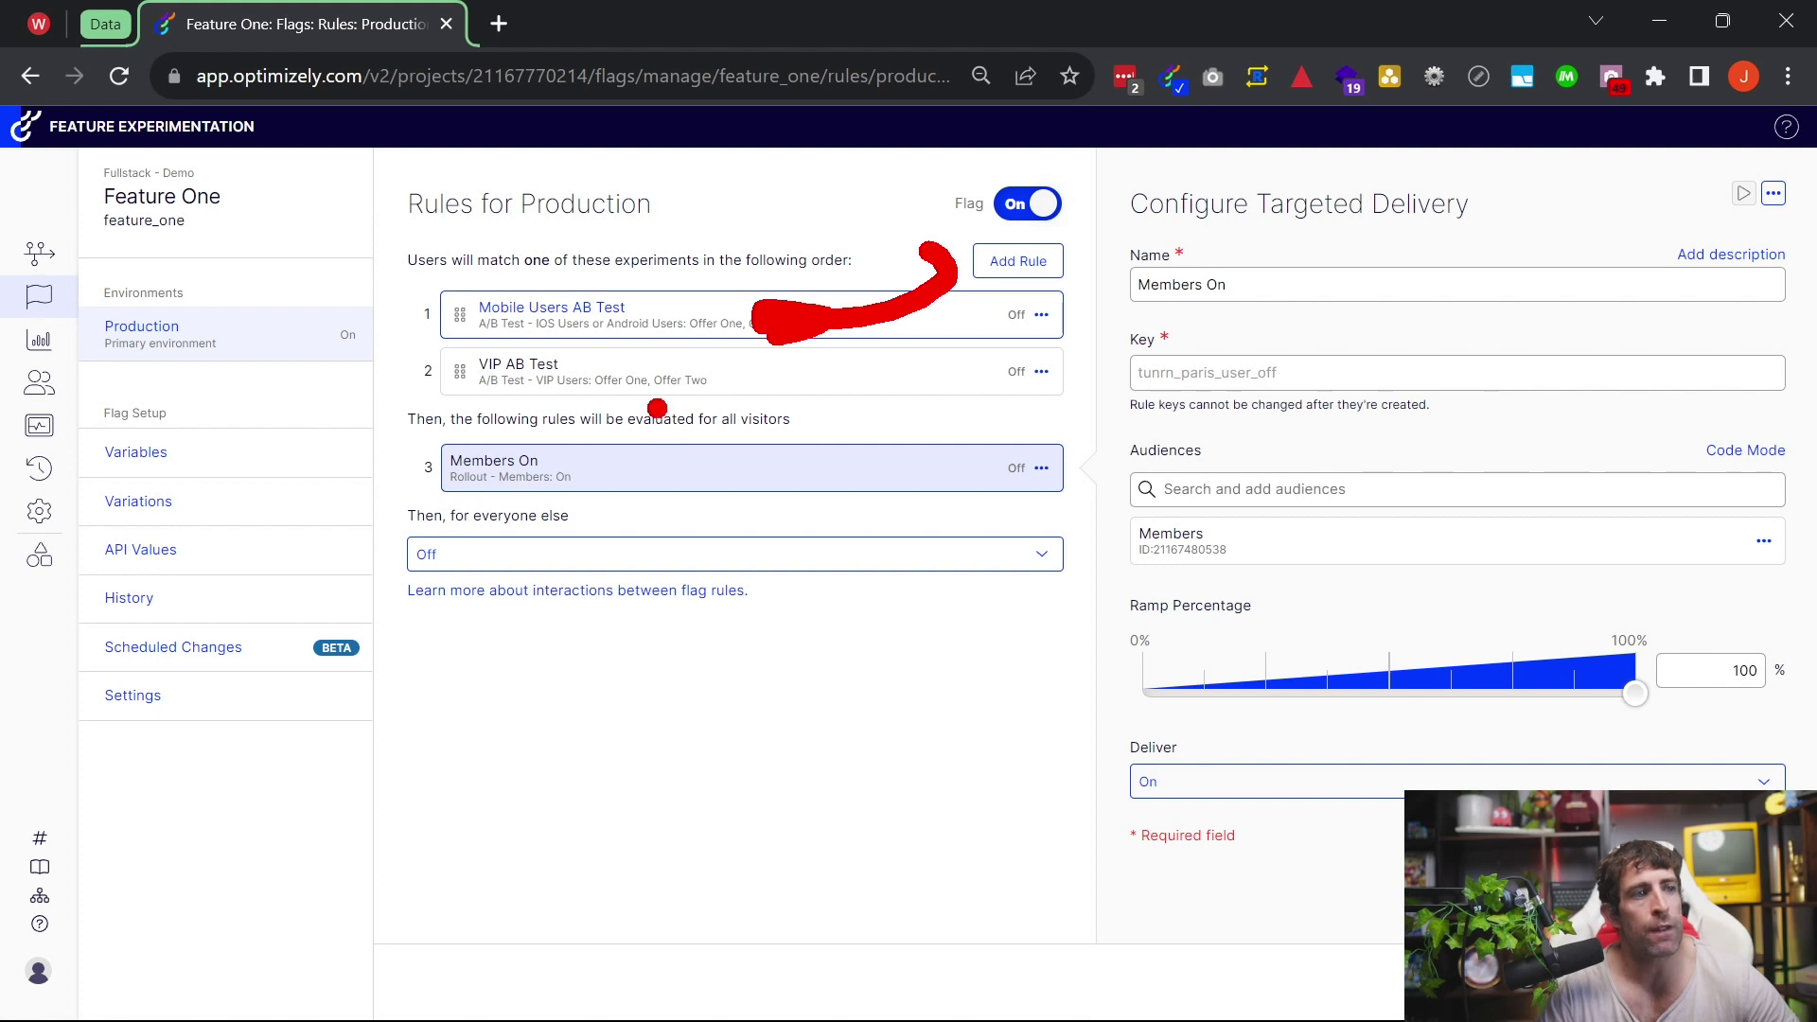
left_click_drag(655, 405, 731, 566)
left_click_drag(655, 407, 729, 399)
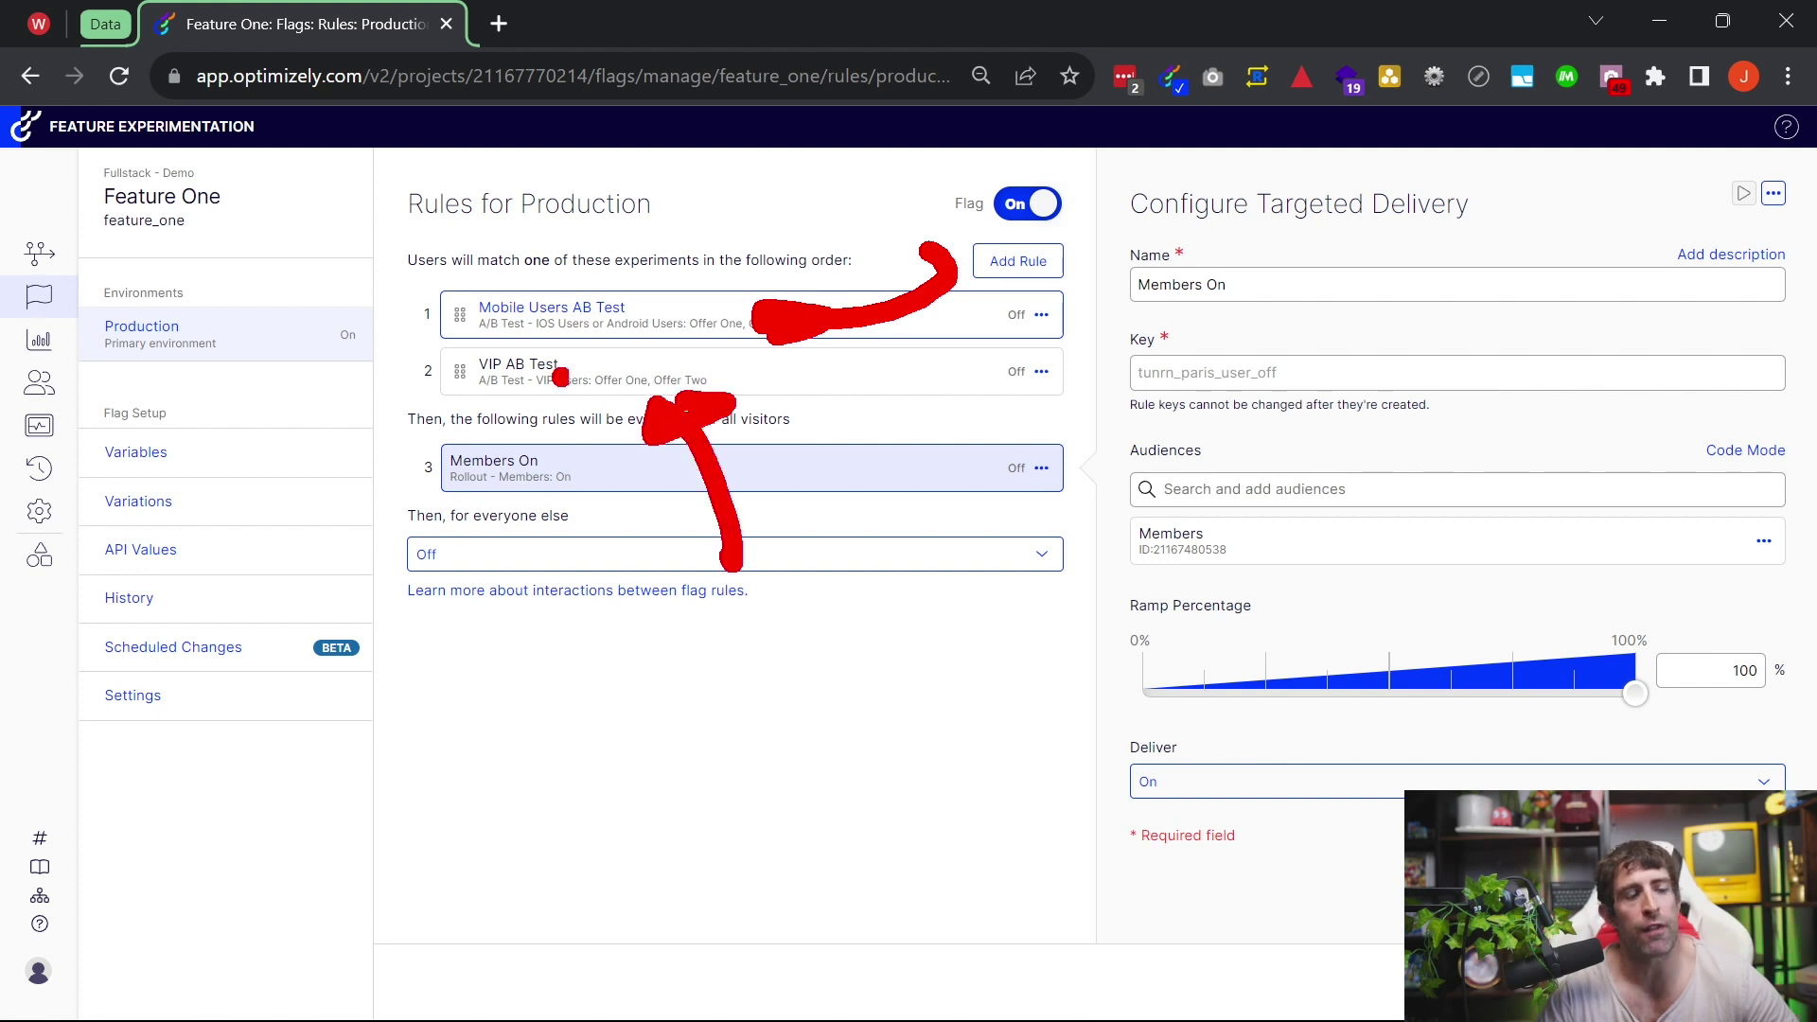
key("Escape")
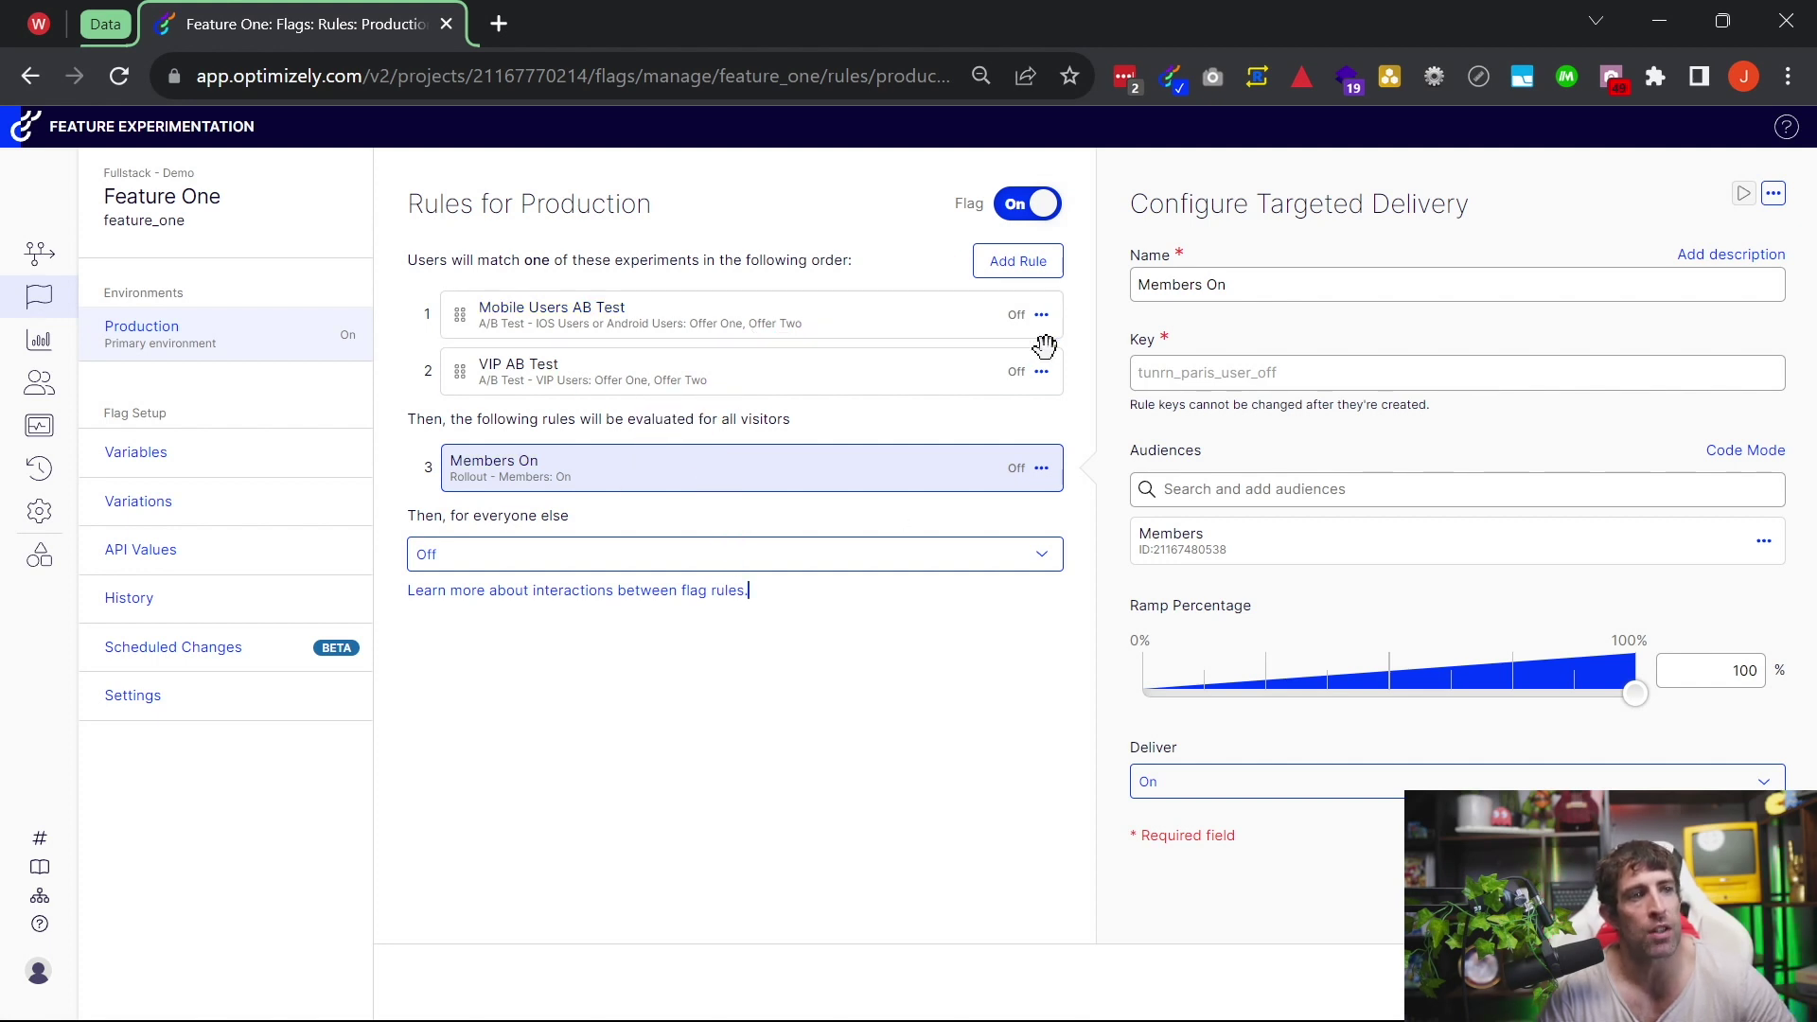
Add a new A/B Test rule and drag a rule to a new position in the order.
left_click(1022, 268)
left_click(923, 408)
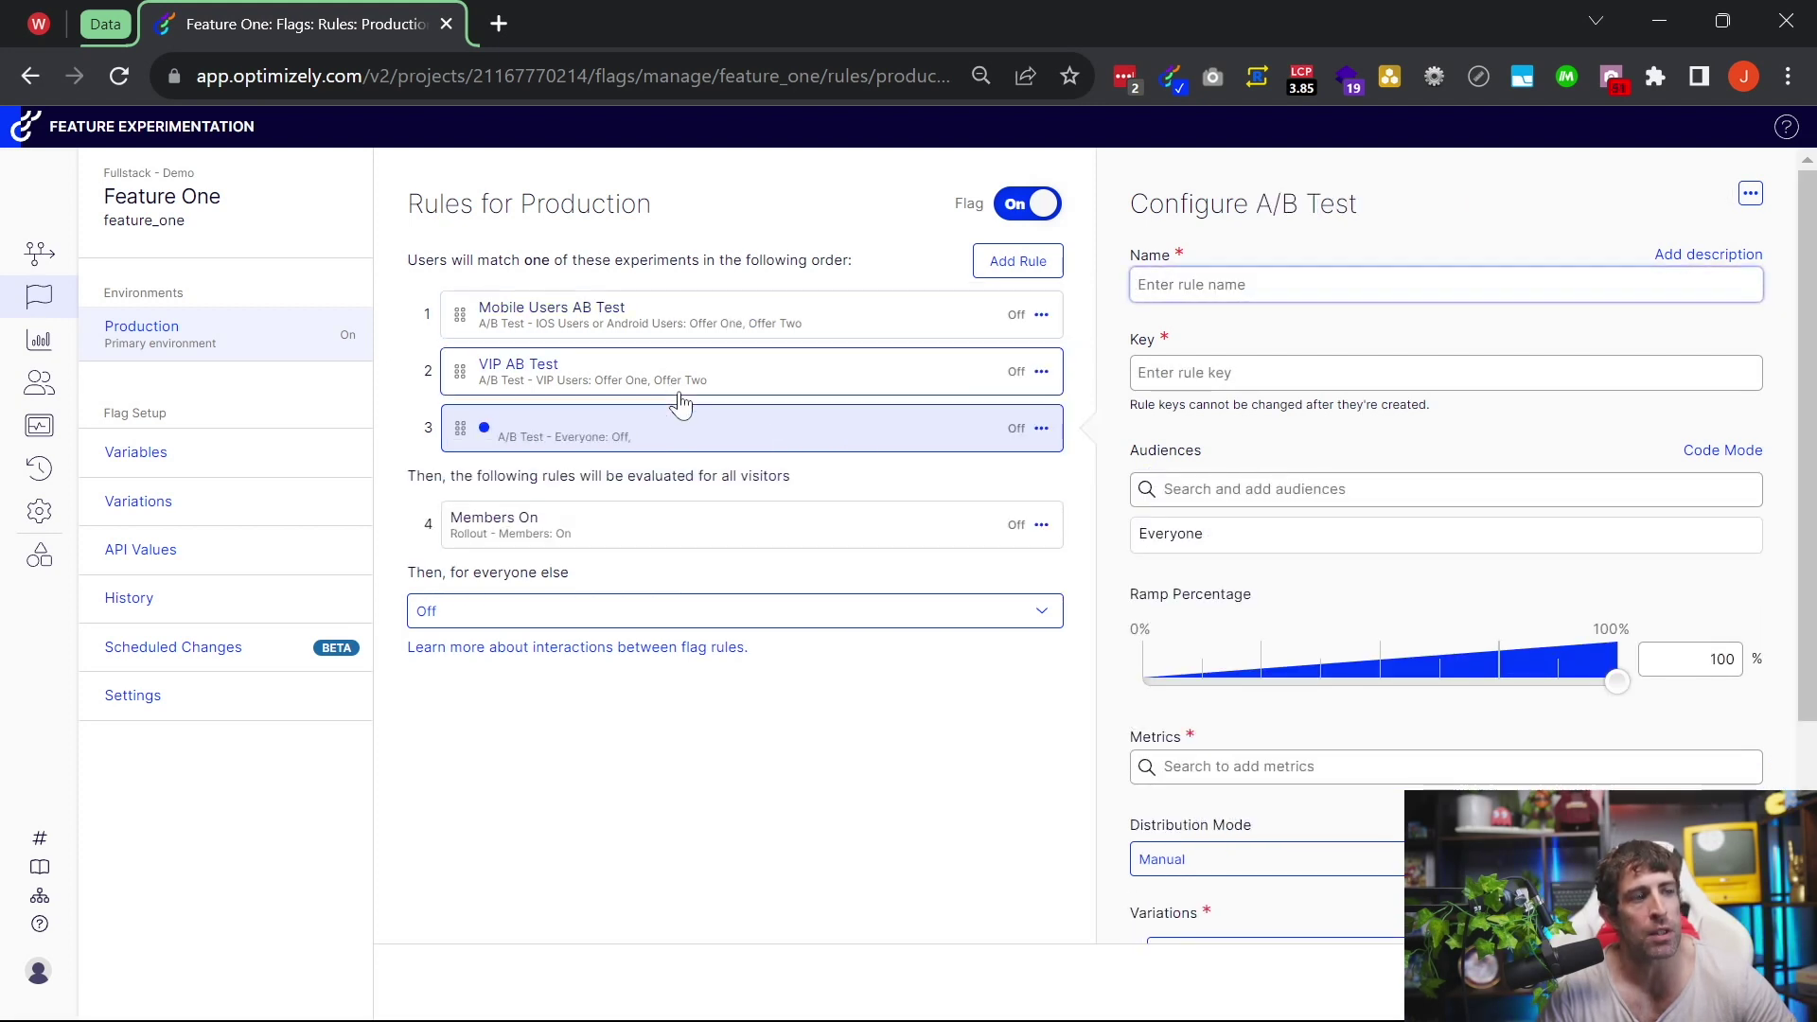
left_click_drag(461, 327, 460, 428)
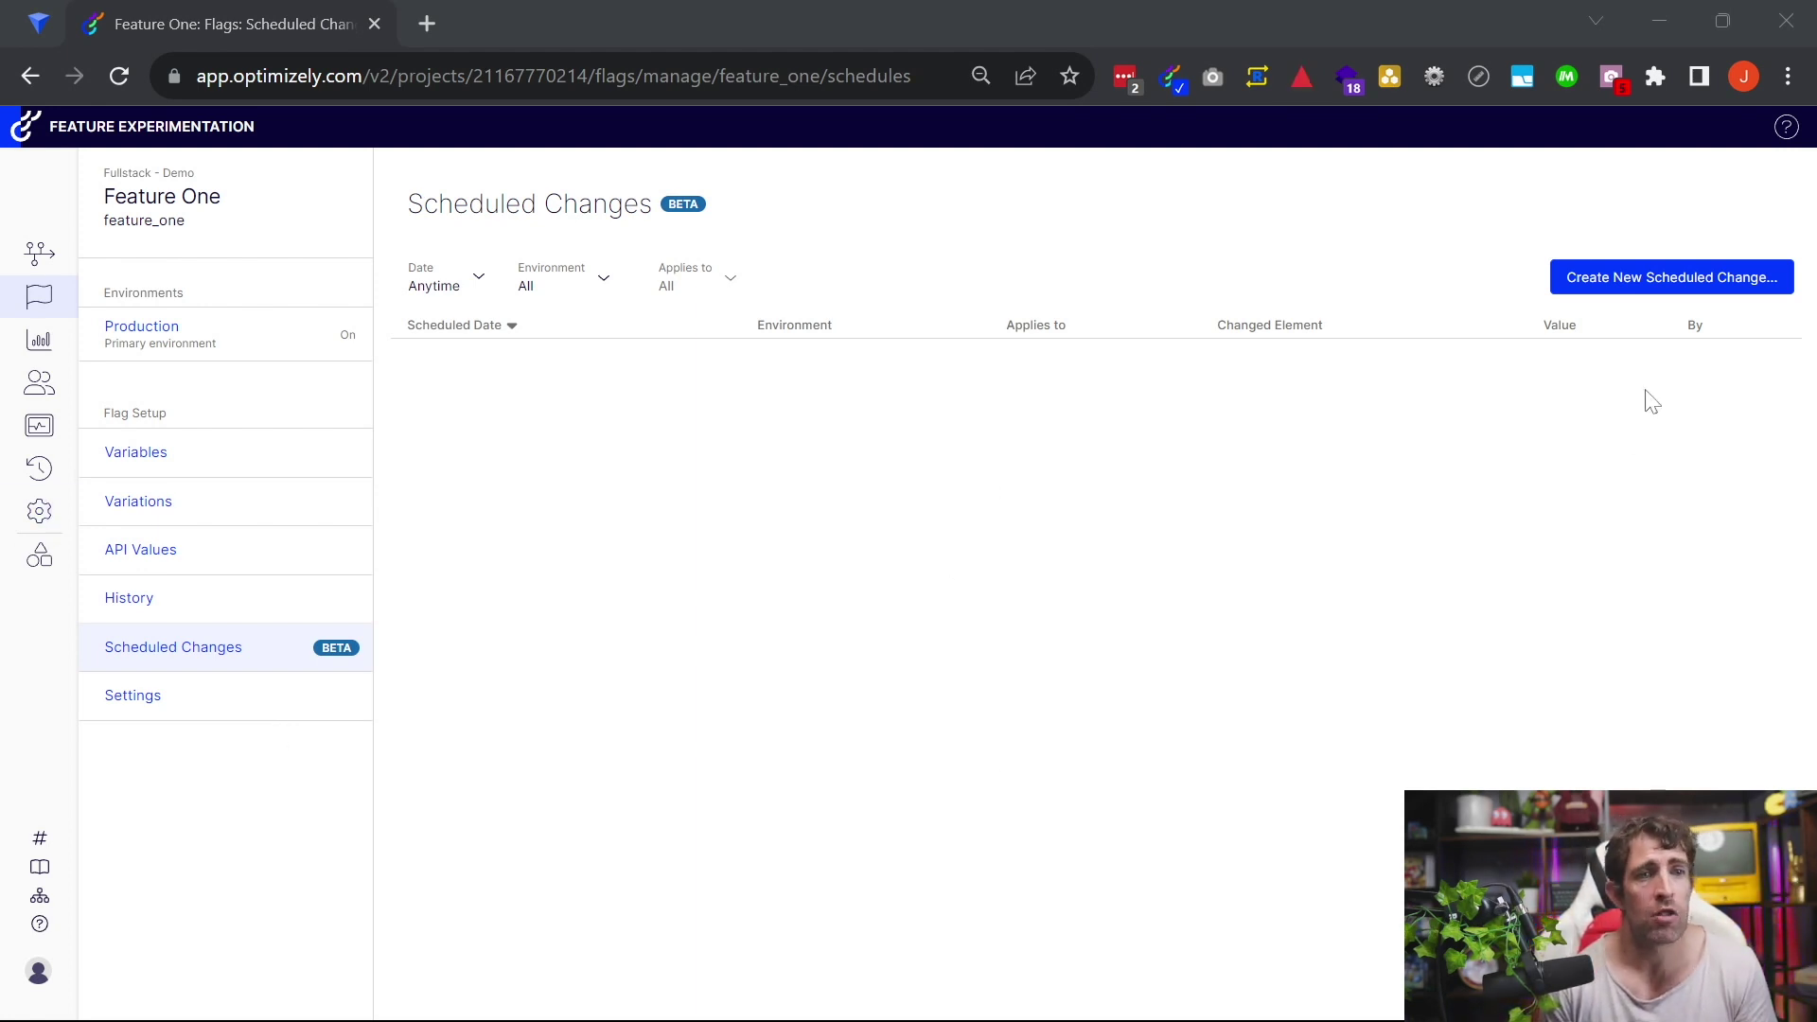
left_click_drag(1656, 348, 1701, 781)
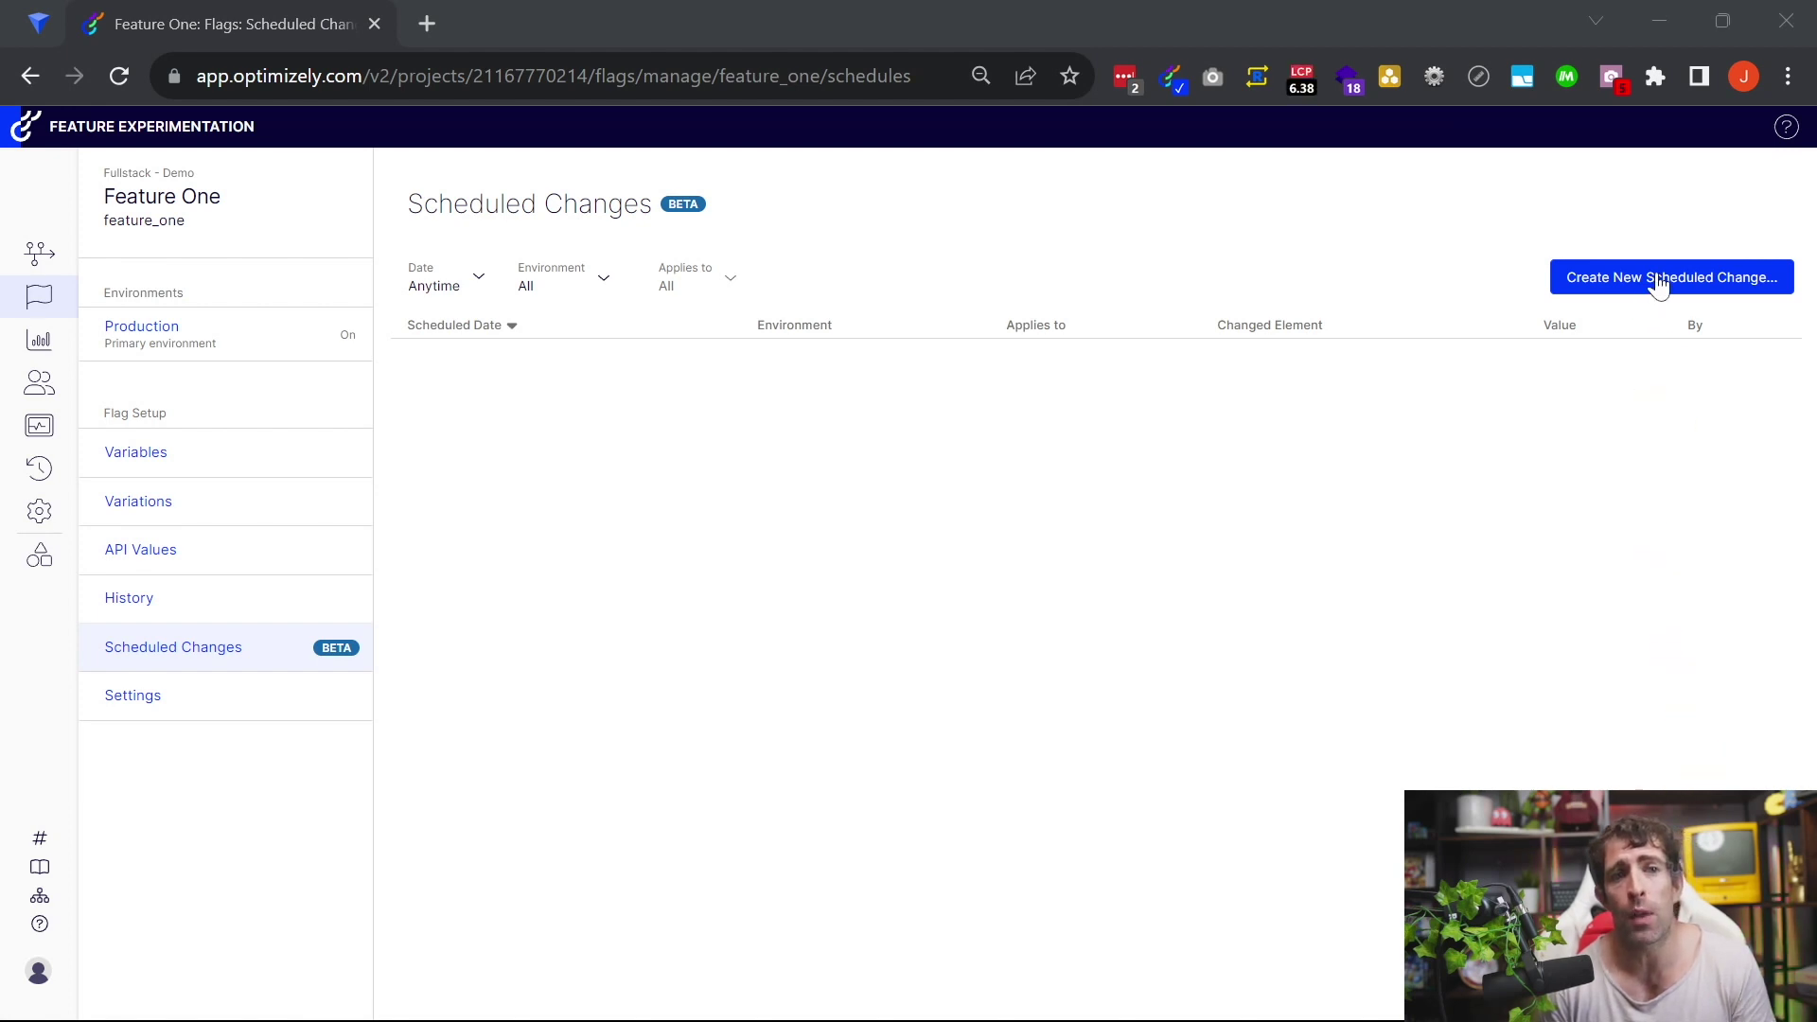
Schedule the entire Feature One flag to turn On in Production at 18:00 on Aug 31, 2023.
left_click(1656, 284)
left_click(523, 369)
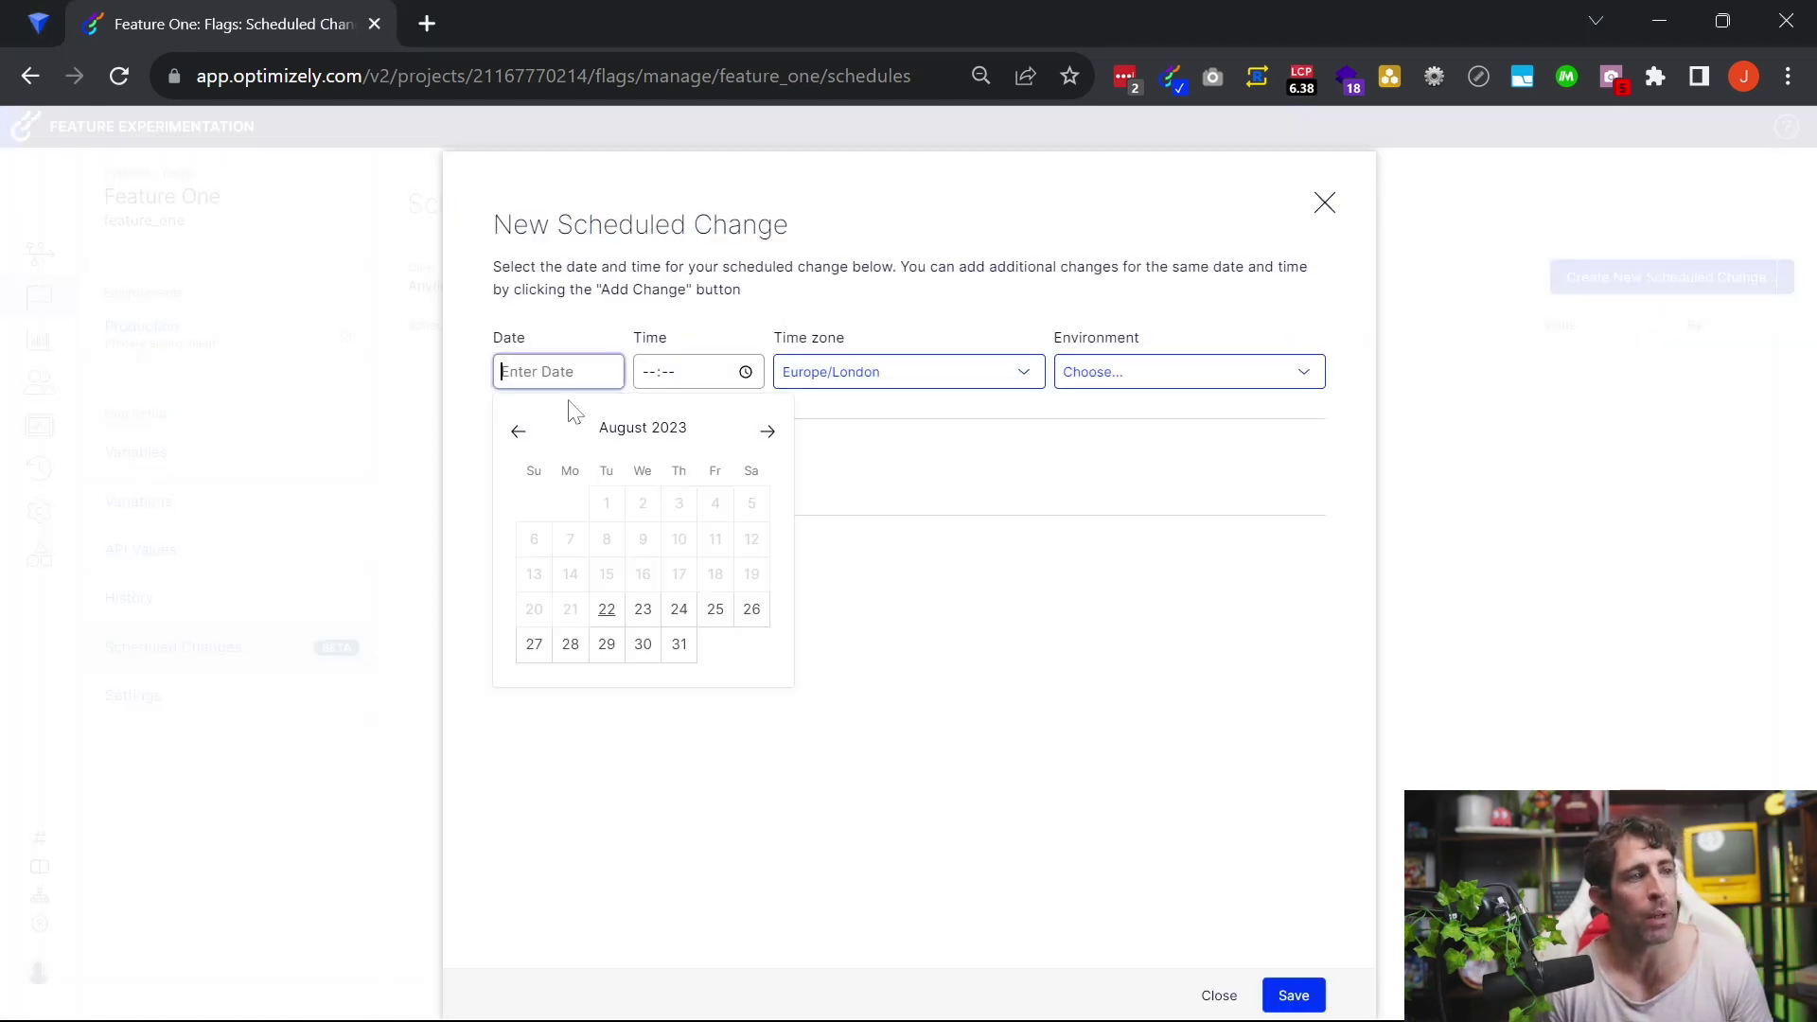
left_click(678, 641)
left_click(660, 378)
type("1:--")
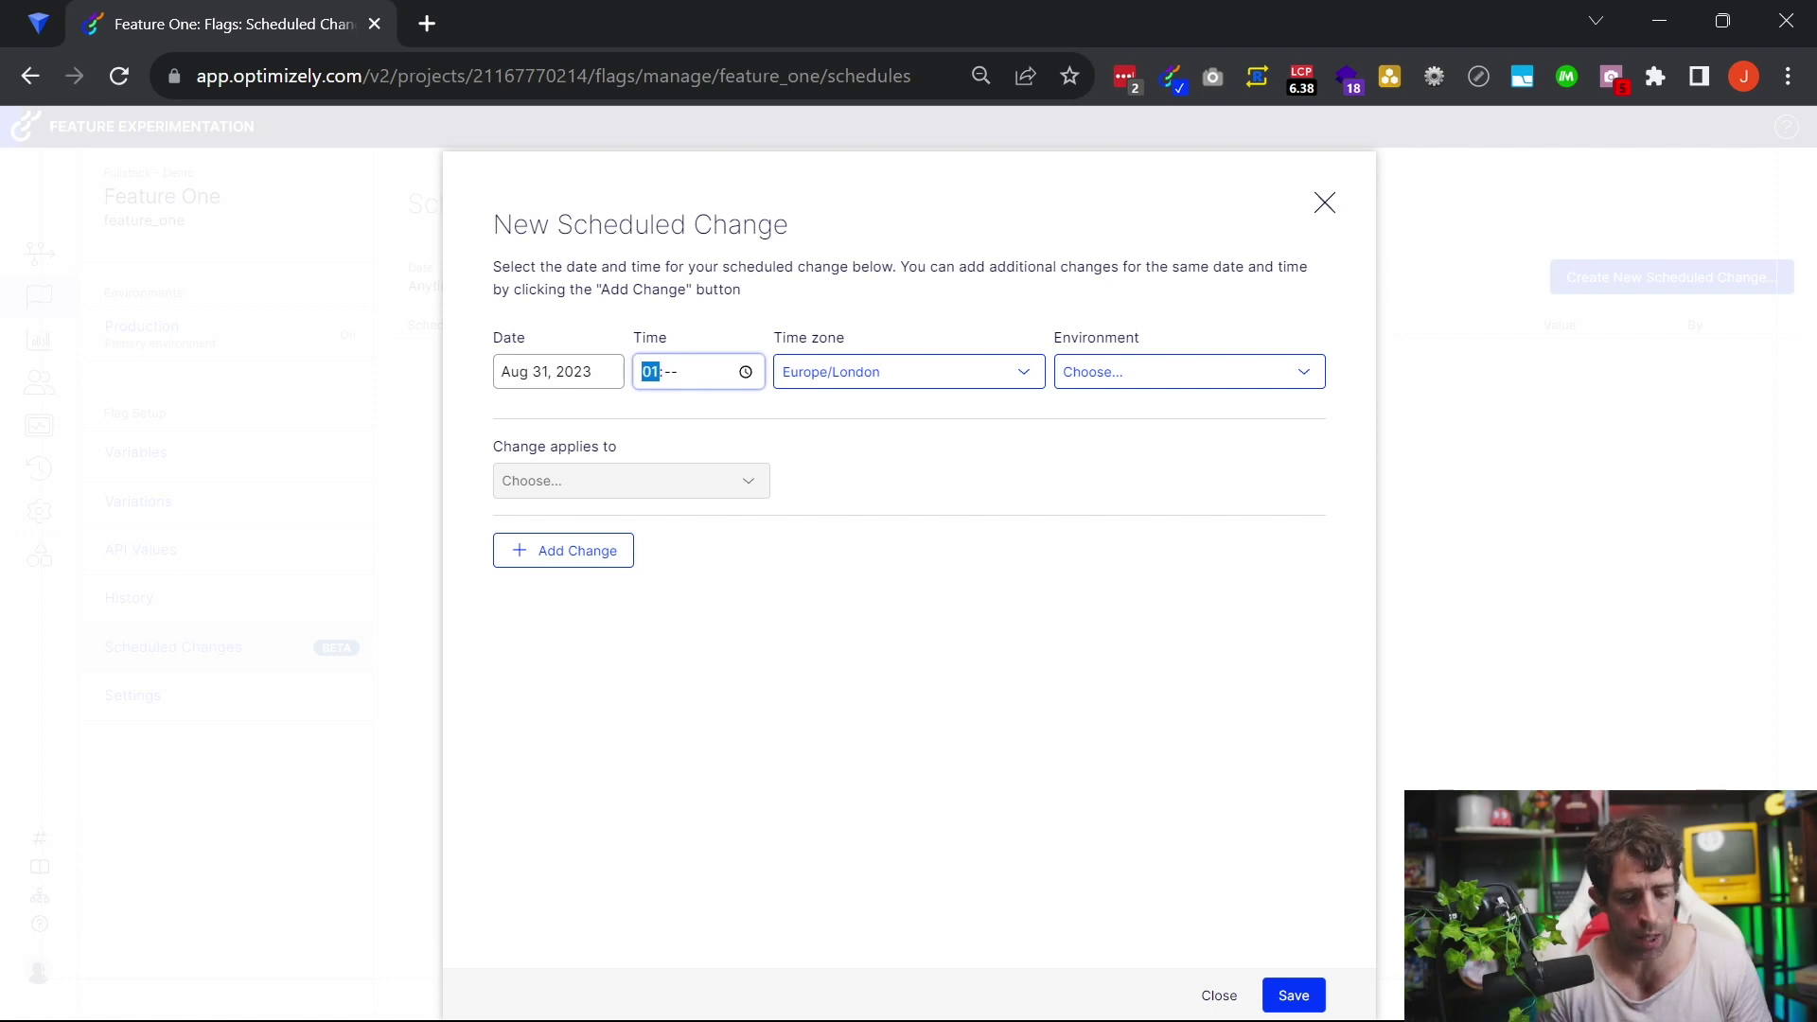
type("8:00")
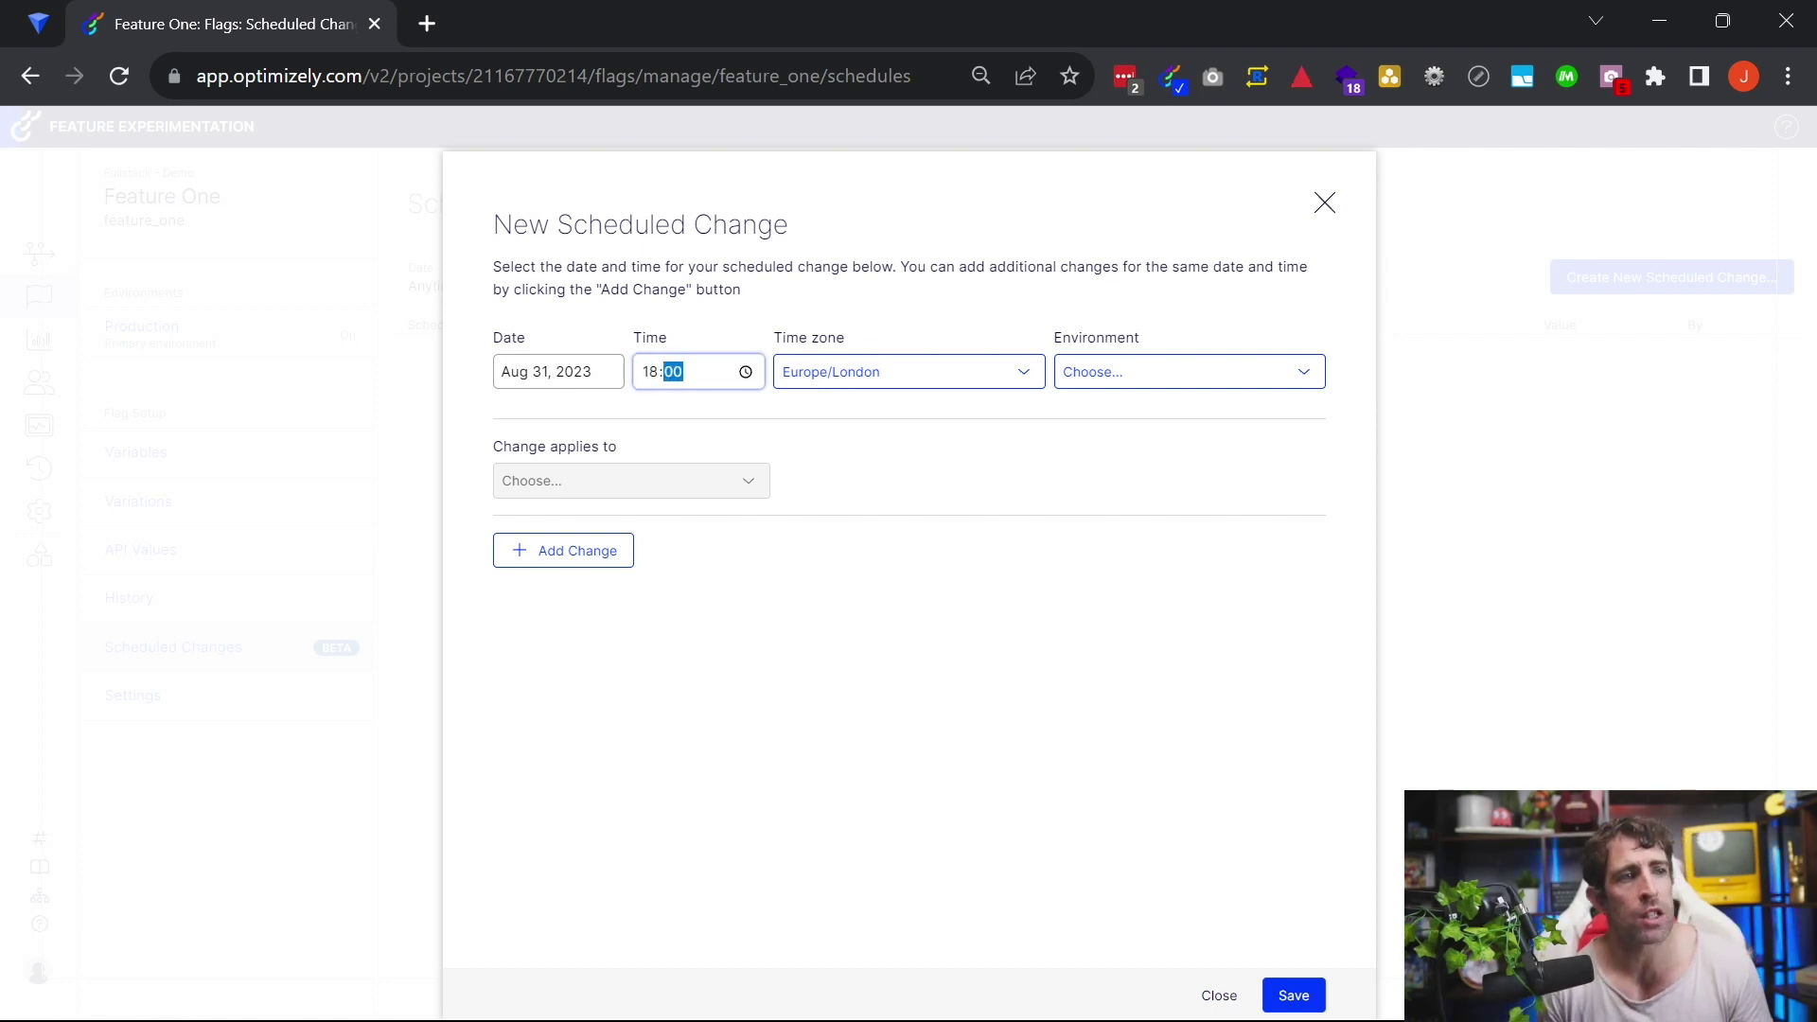
left_click(1142, 375)
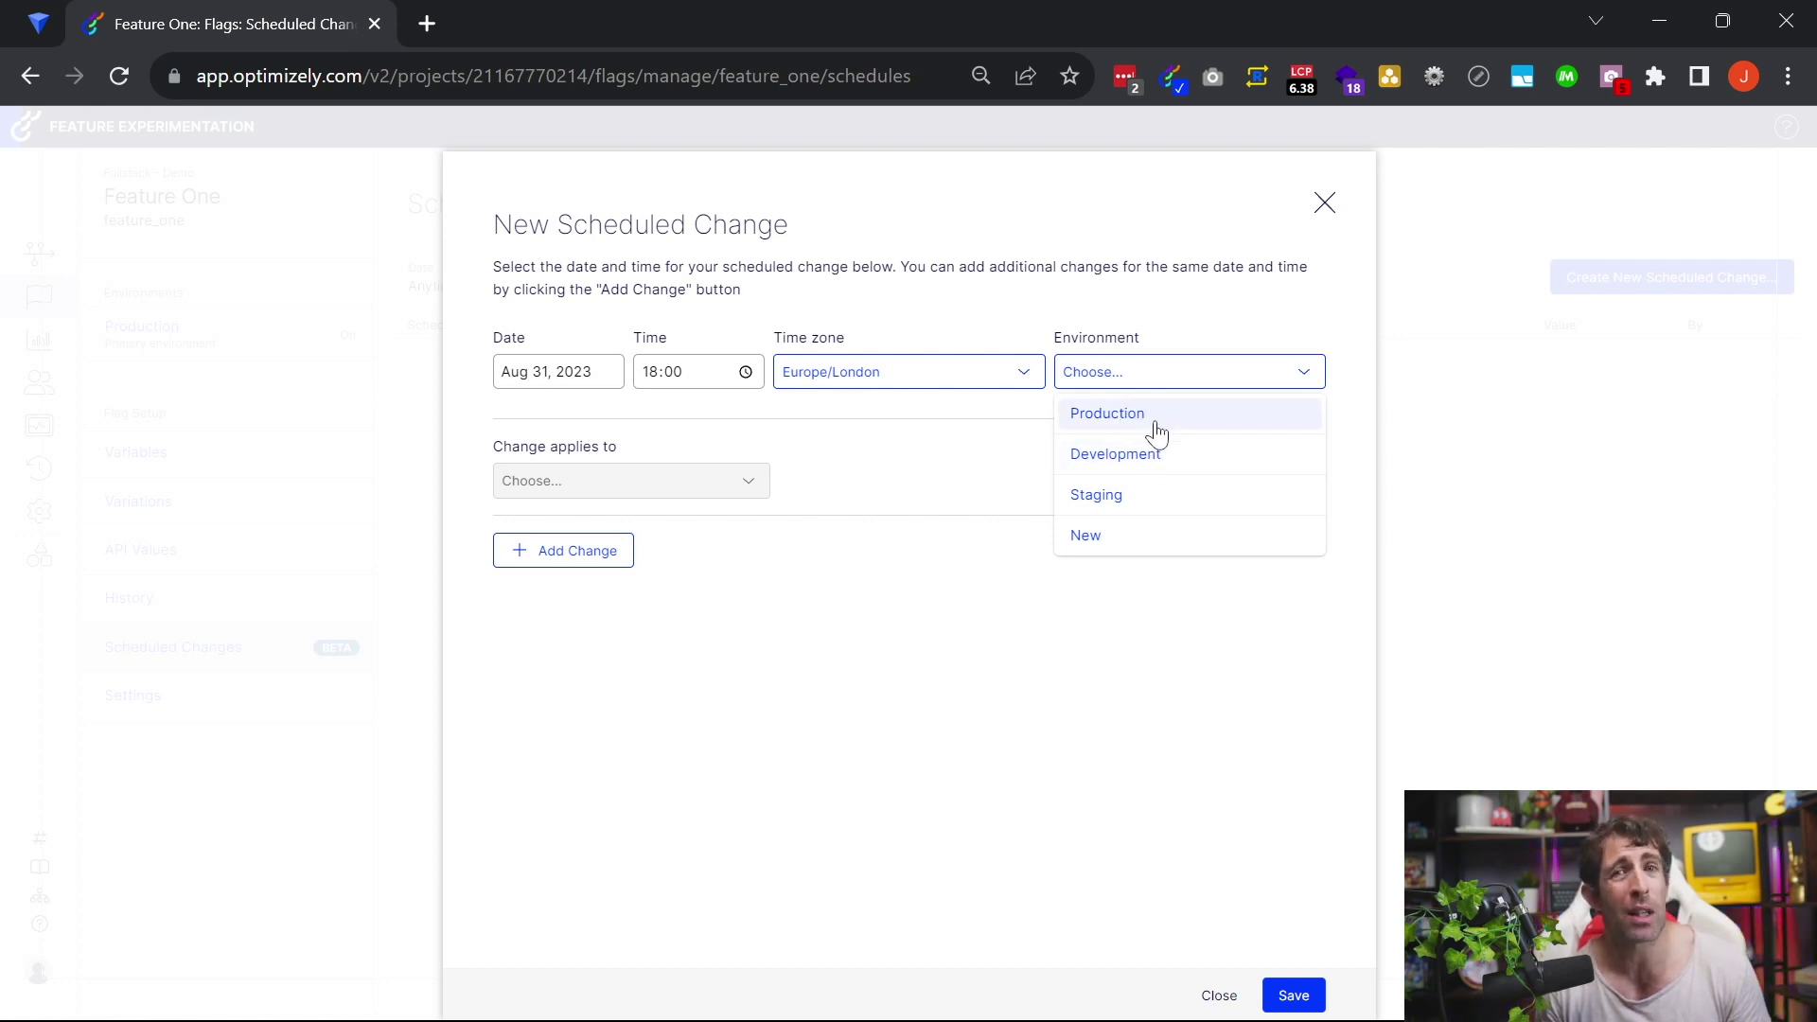
left_click(1154, 426)
left_click(753, 484)
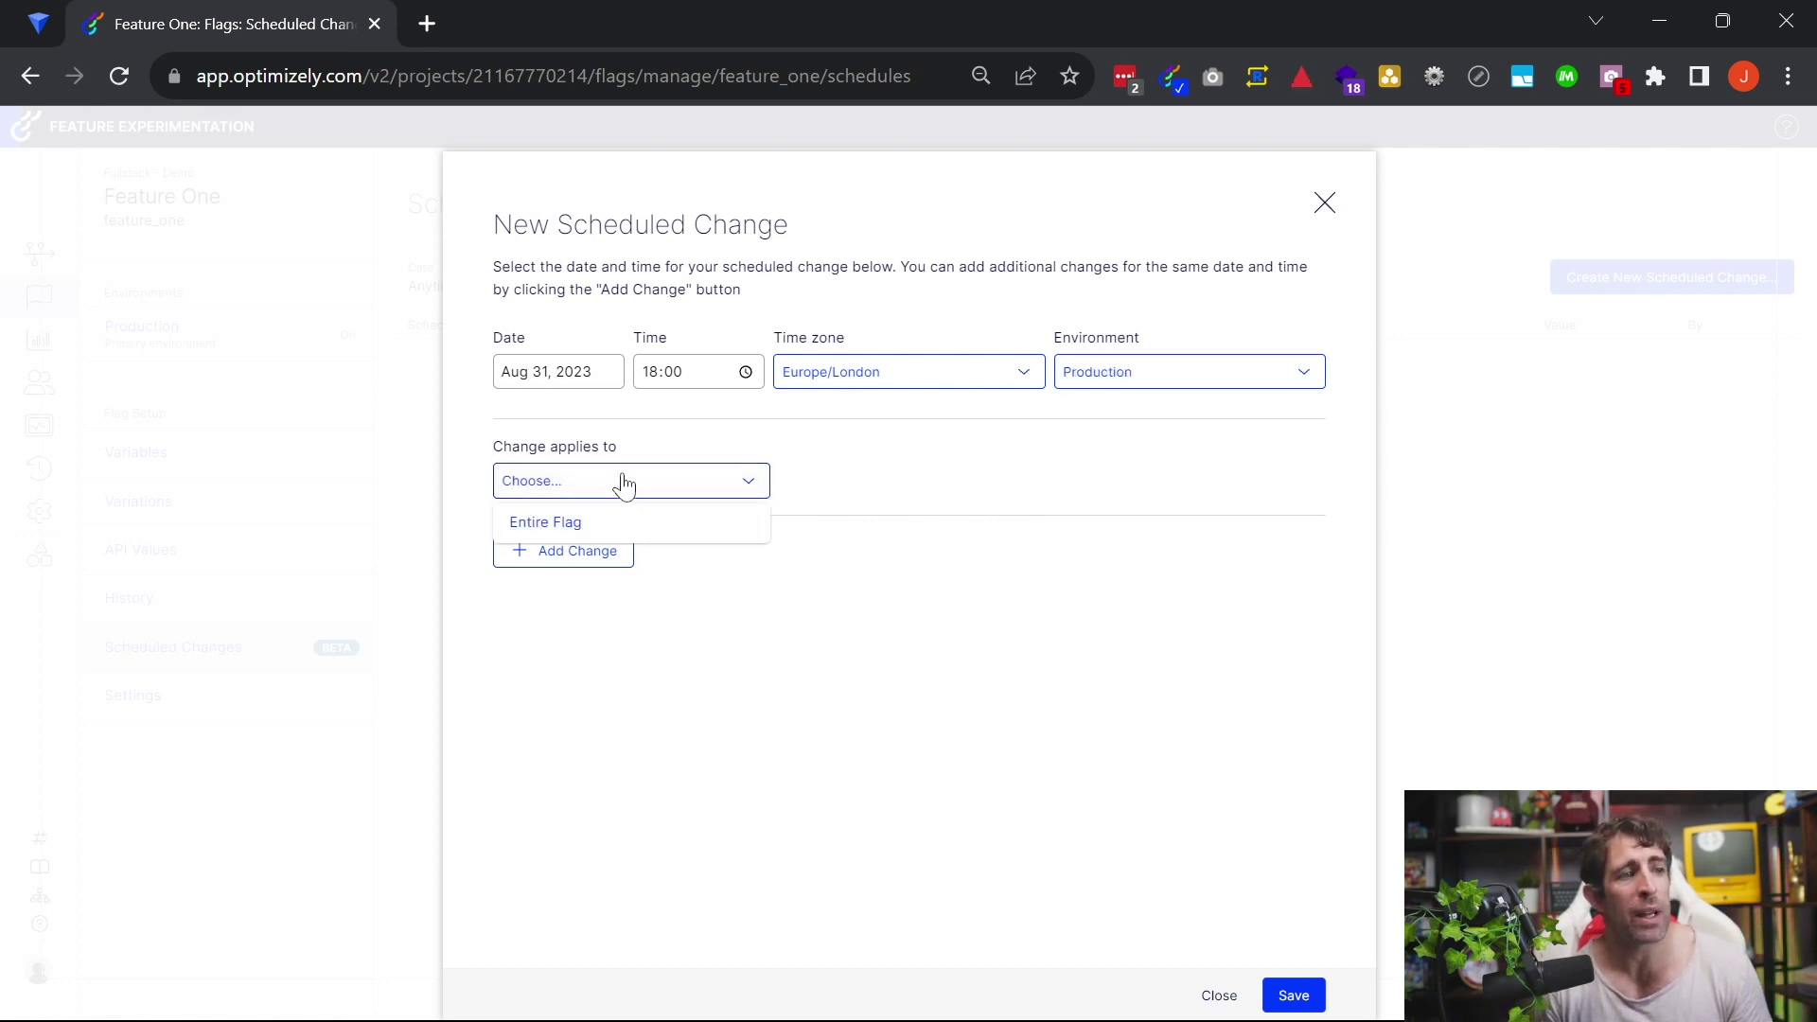
left_click(578, 527)
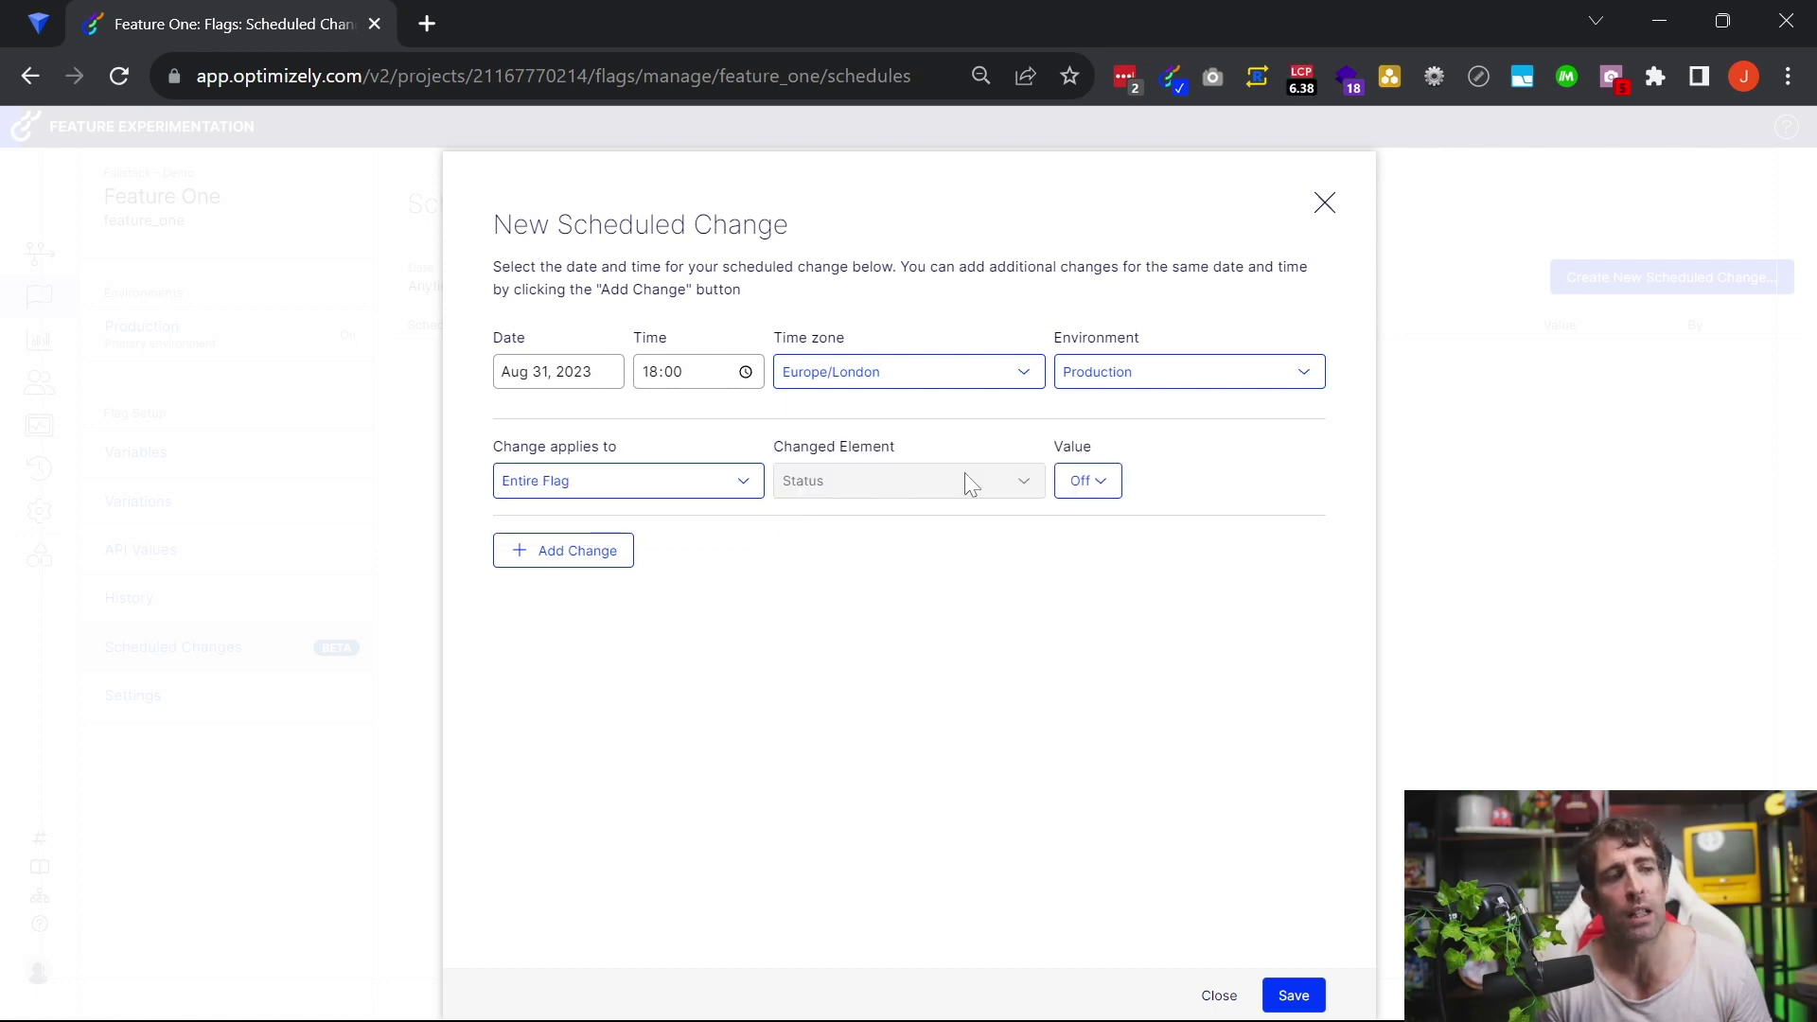
left_click(1096, 487)
left_click(1096, 521)
left_click(1316, 996)
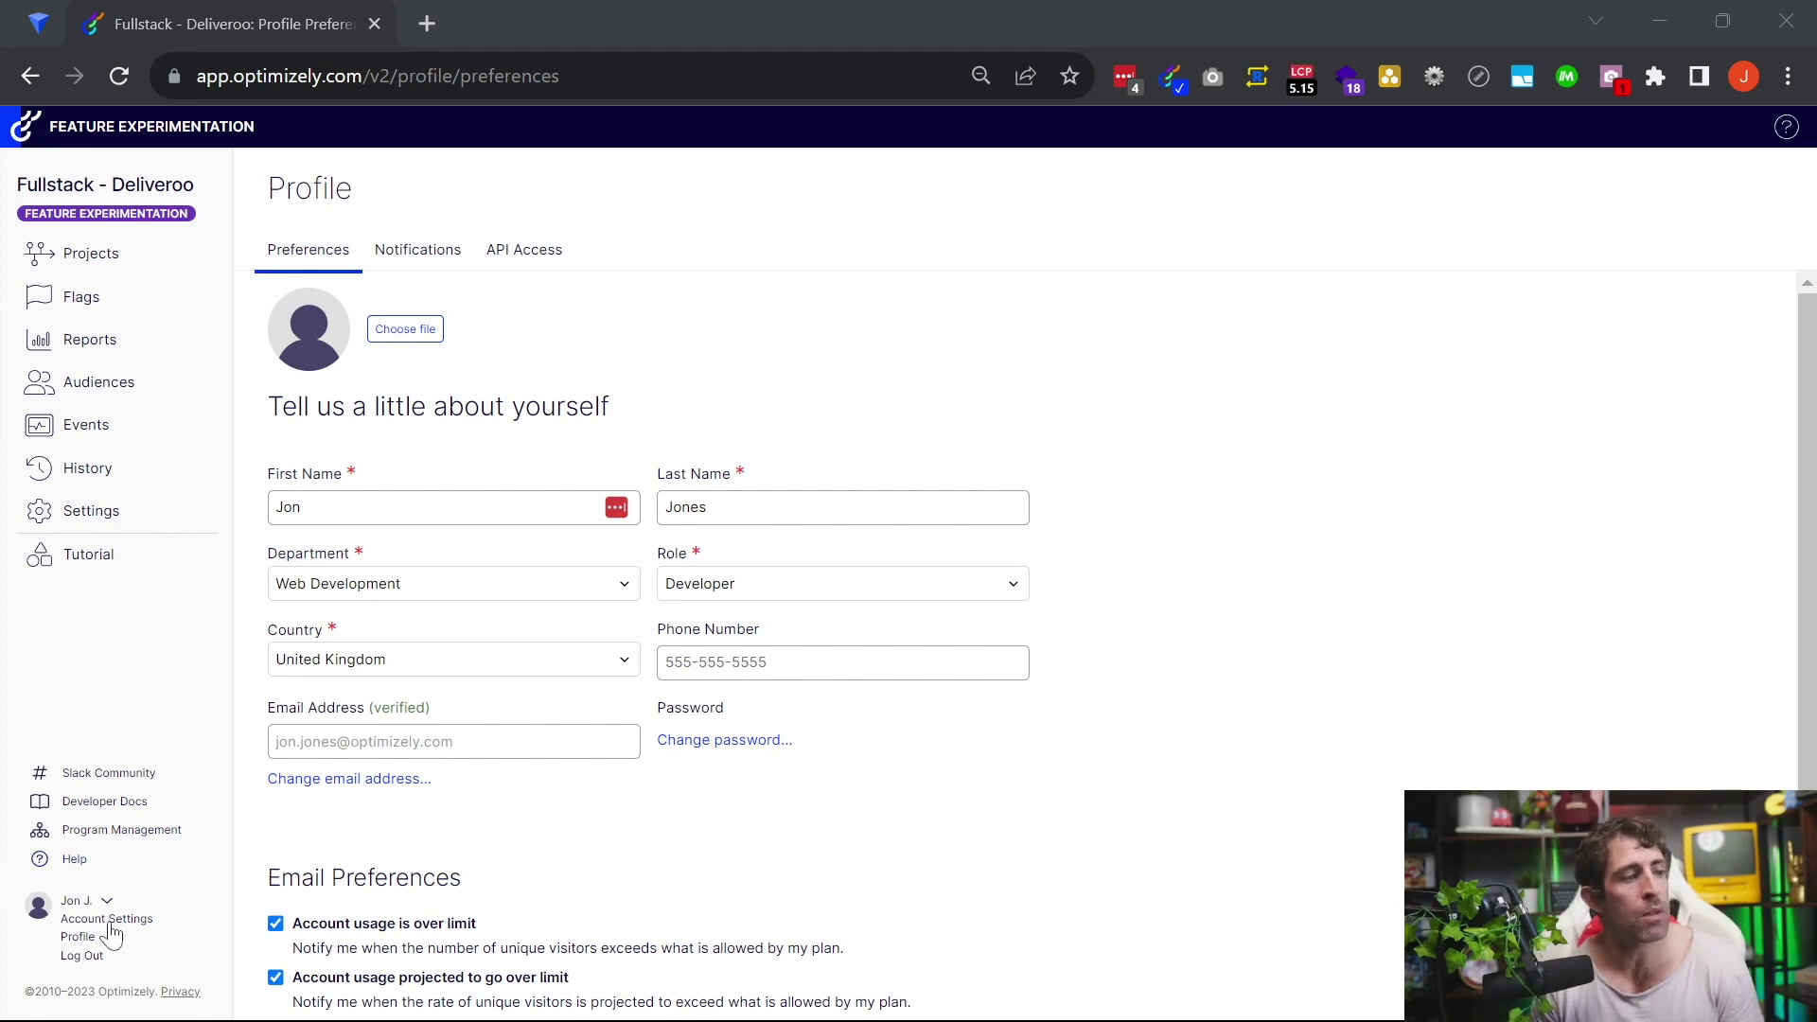
Switch from the Profile Preferences page to the Notifications section.
mouse_move(114, 939)
left_mouse_down()
mouse_move(206, 1004)
mouse_move(49, 957)
mouse_move(99, 958)
left_mouse_up()
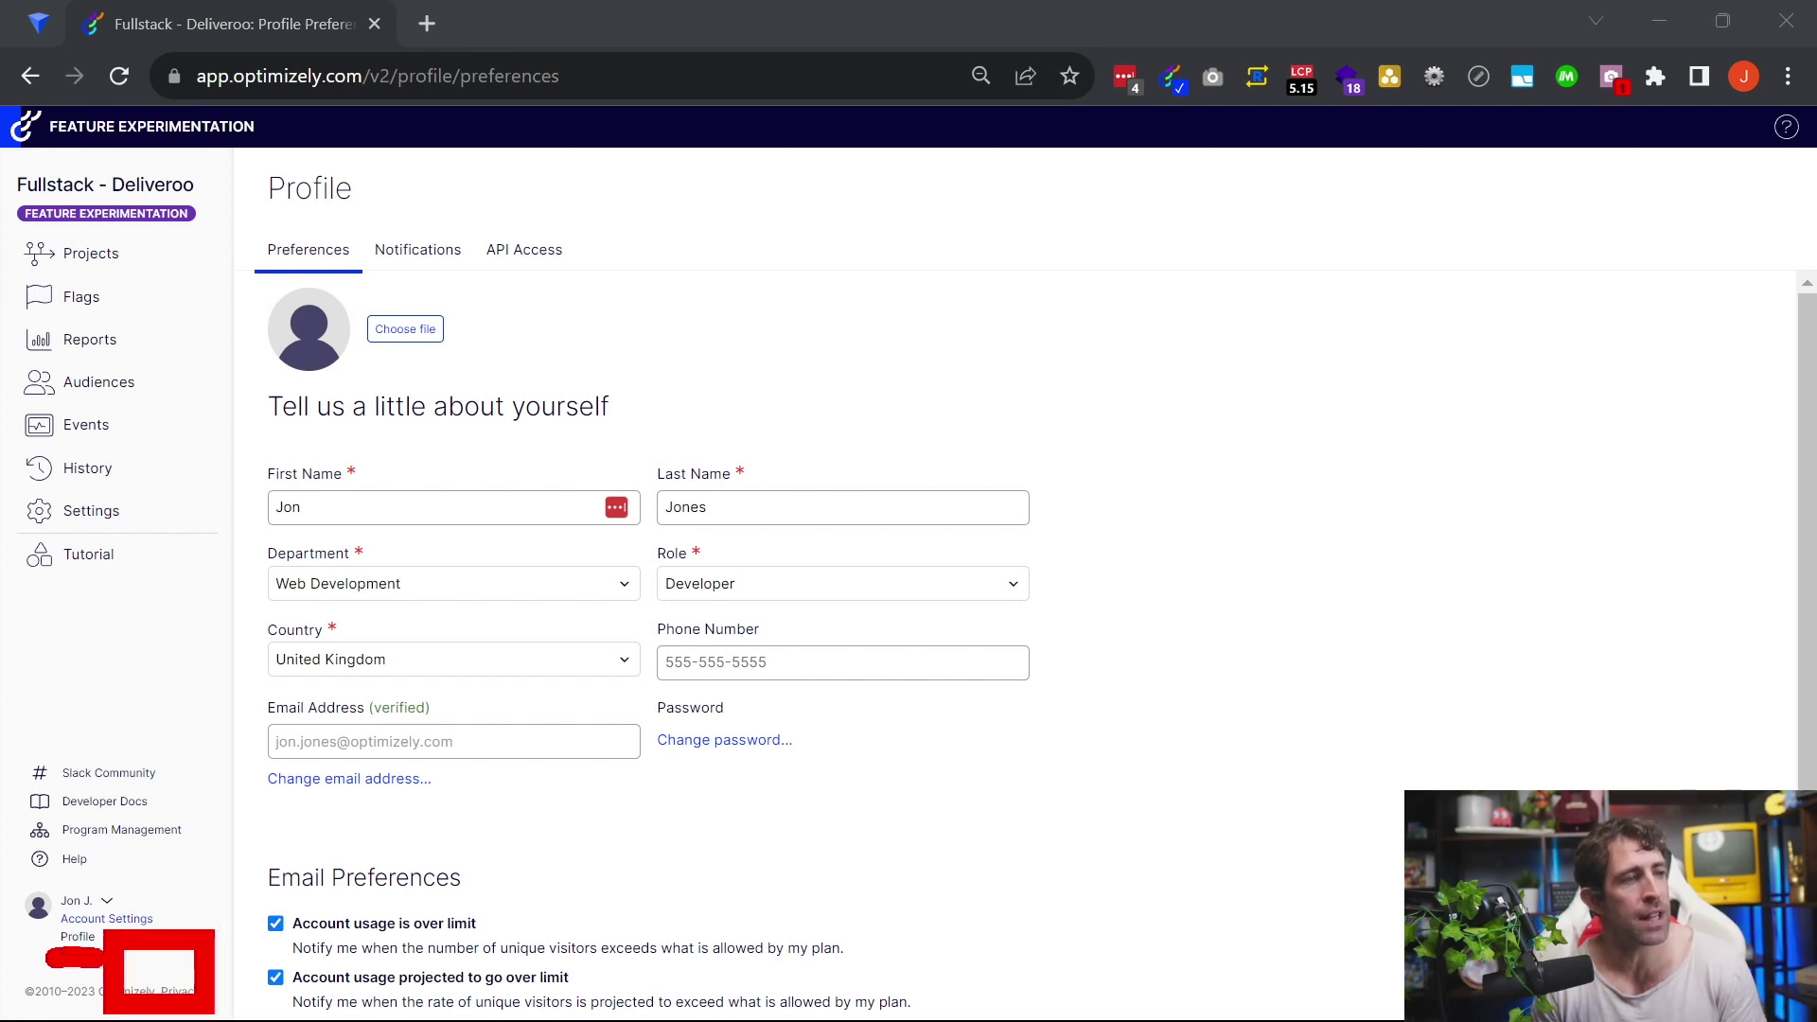
left_click_drag(440, 290, 555, 609)
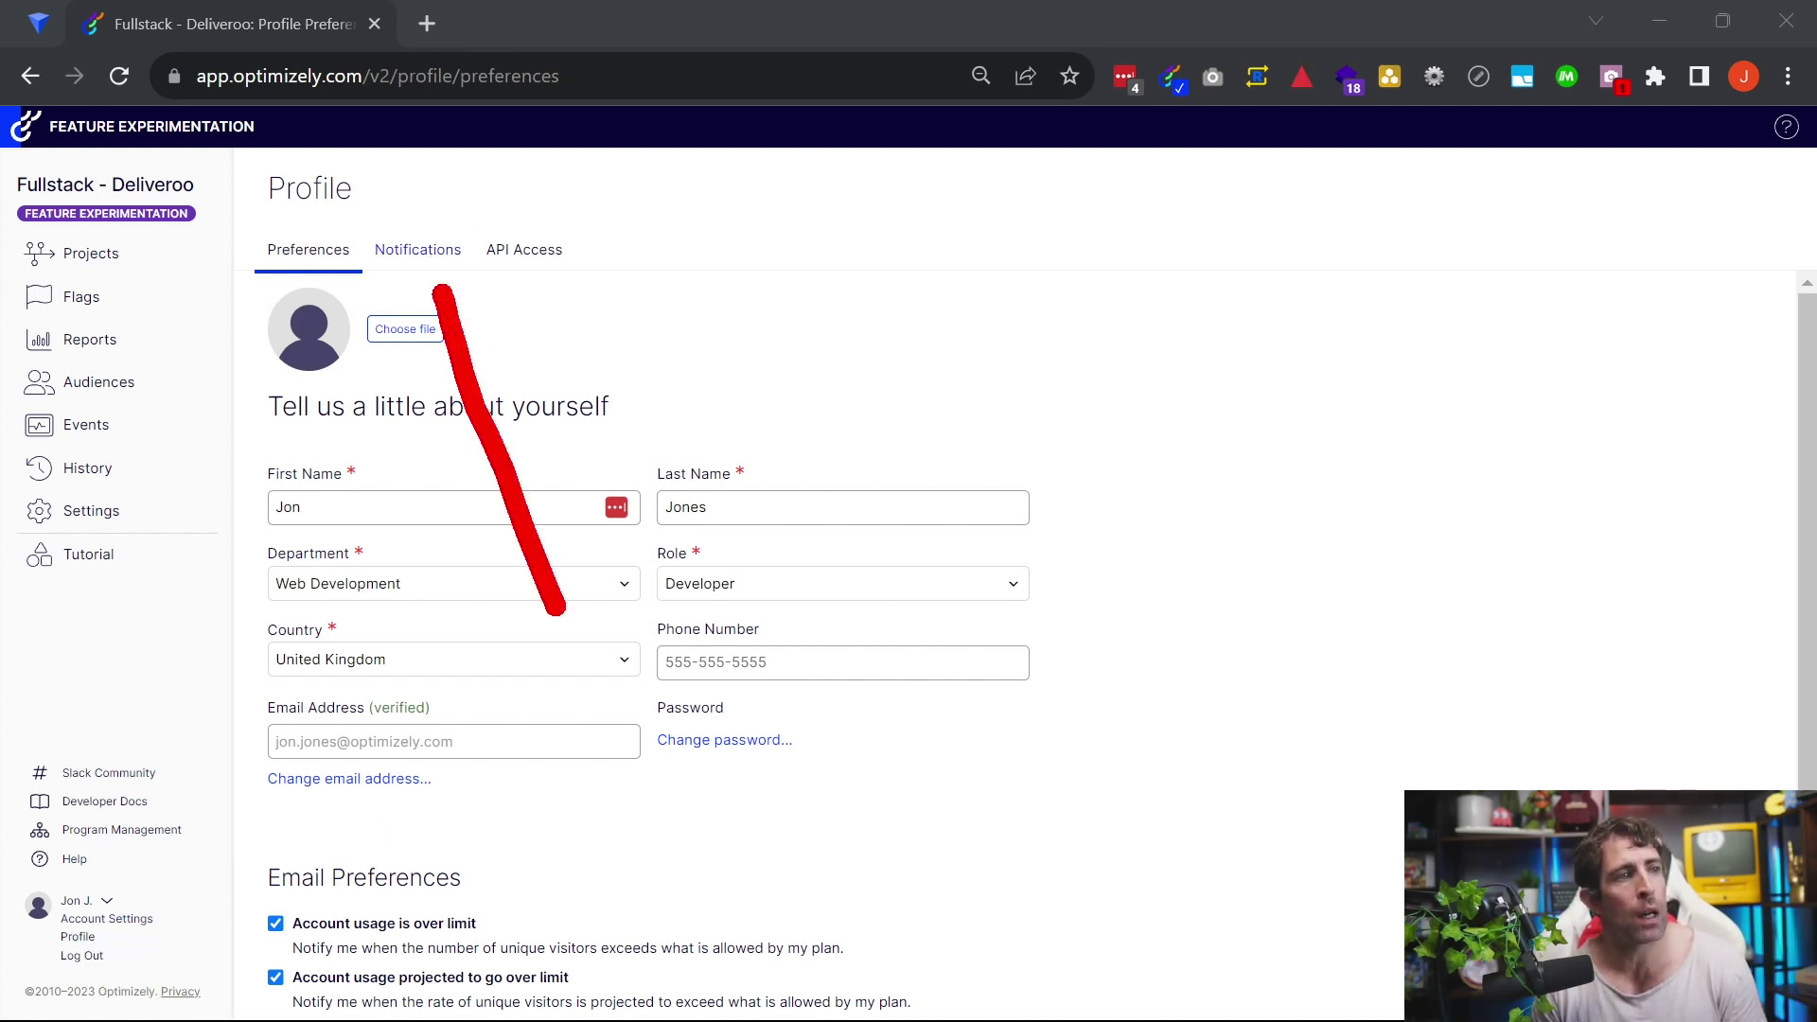
left_click_drag(551, 428, 419, 249)
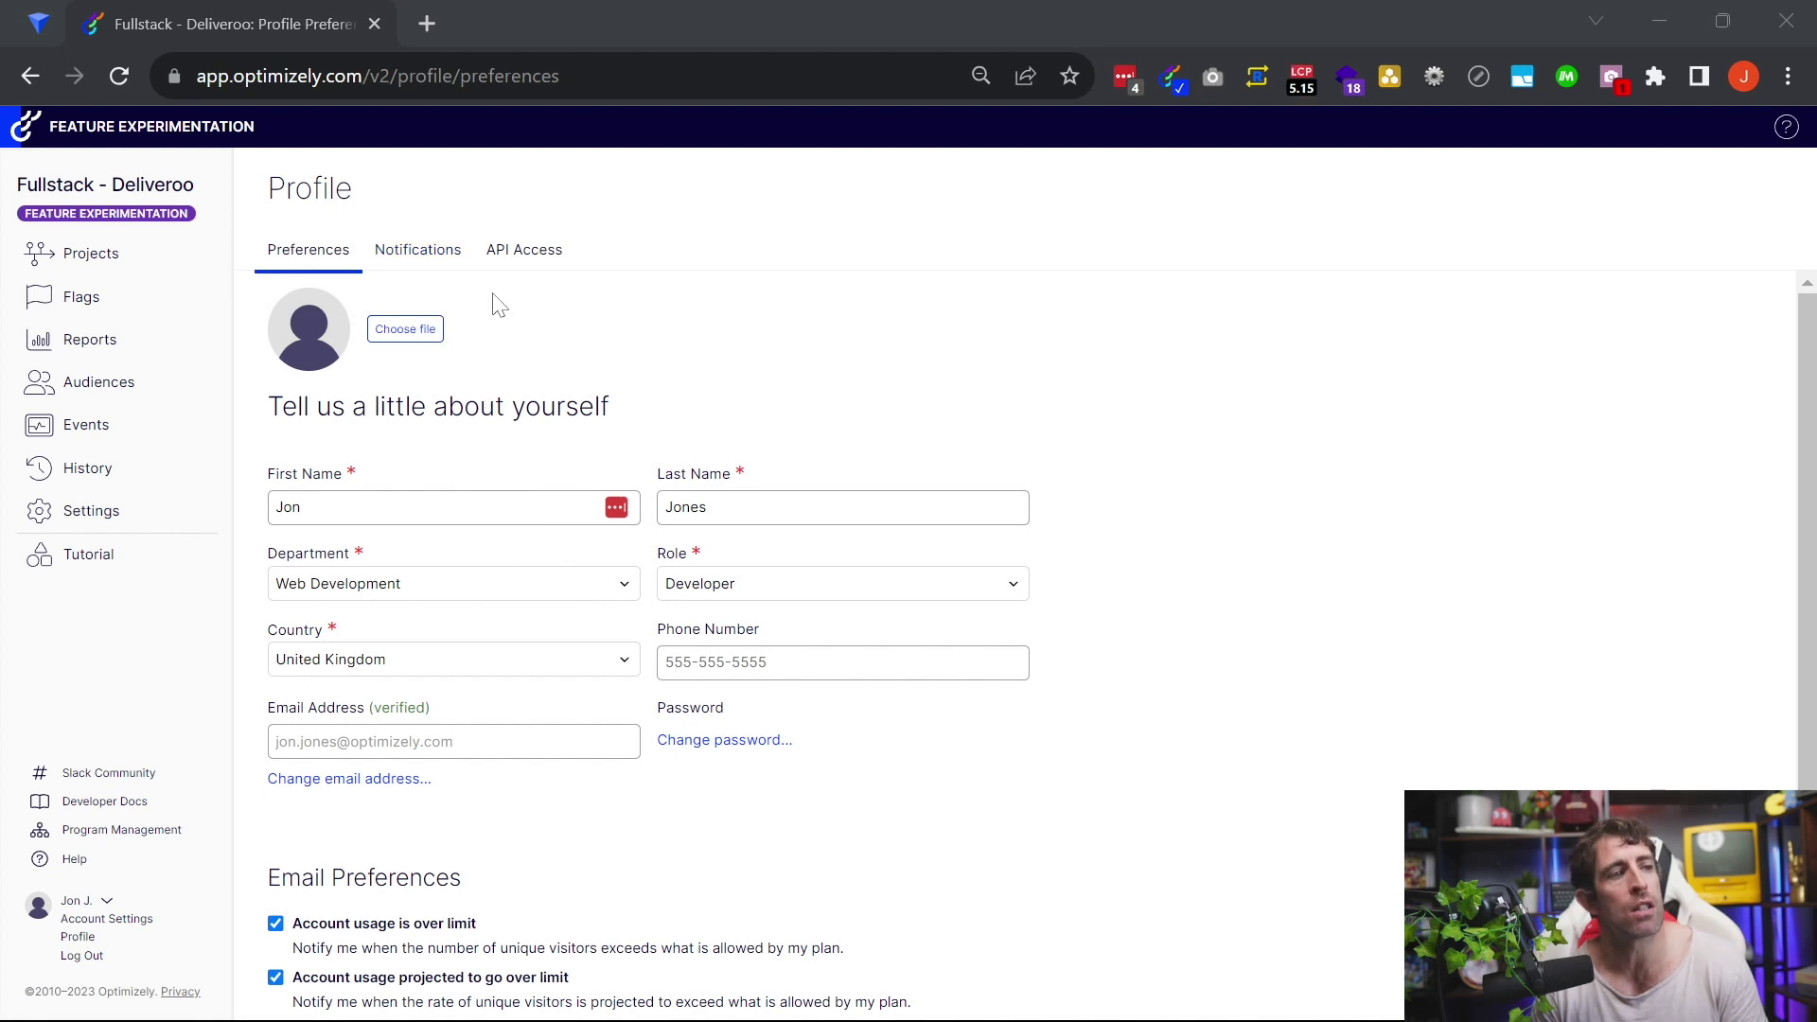
left_click(417, 249)
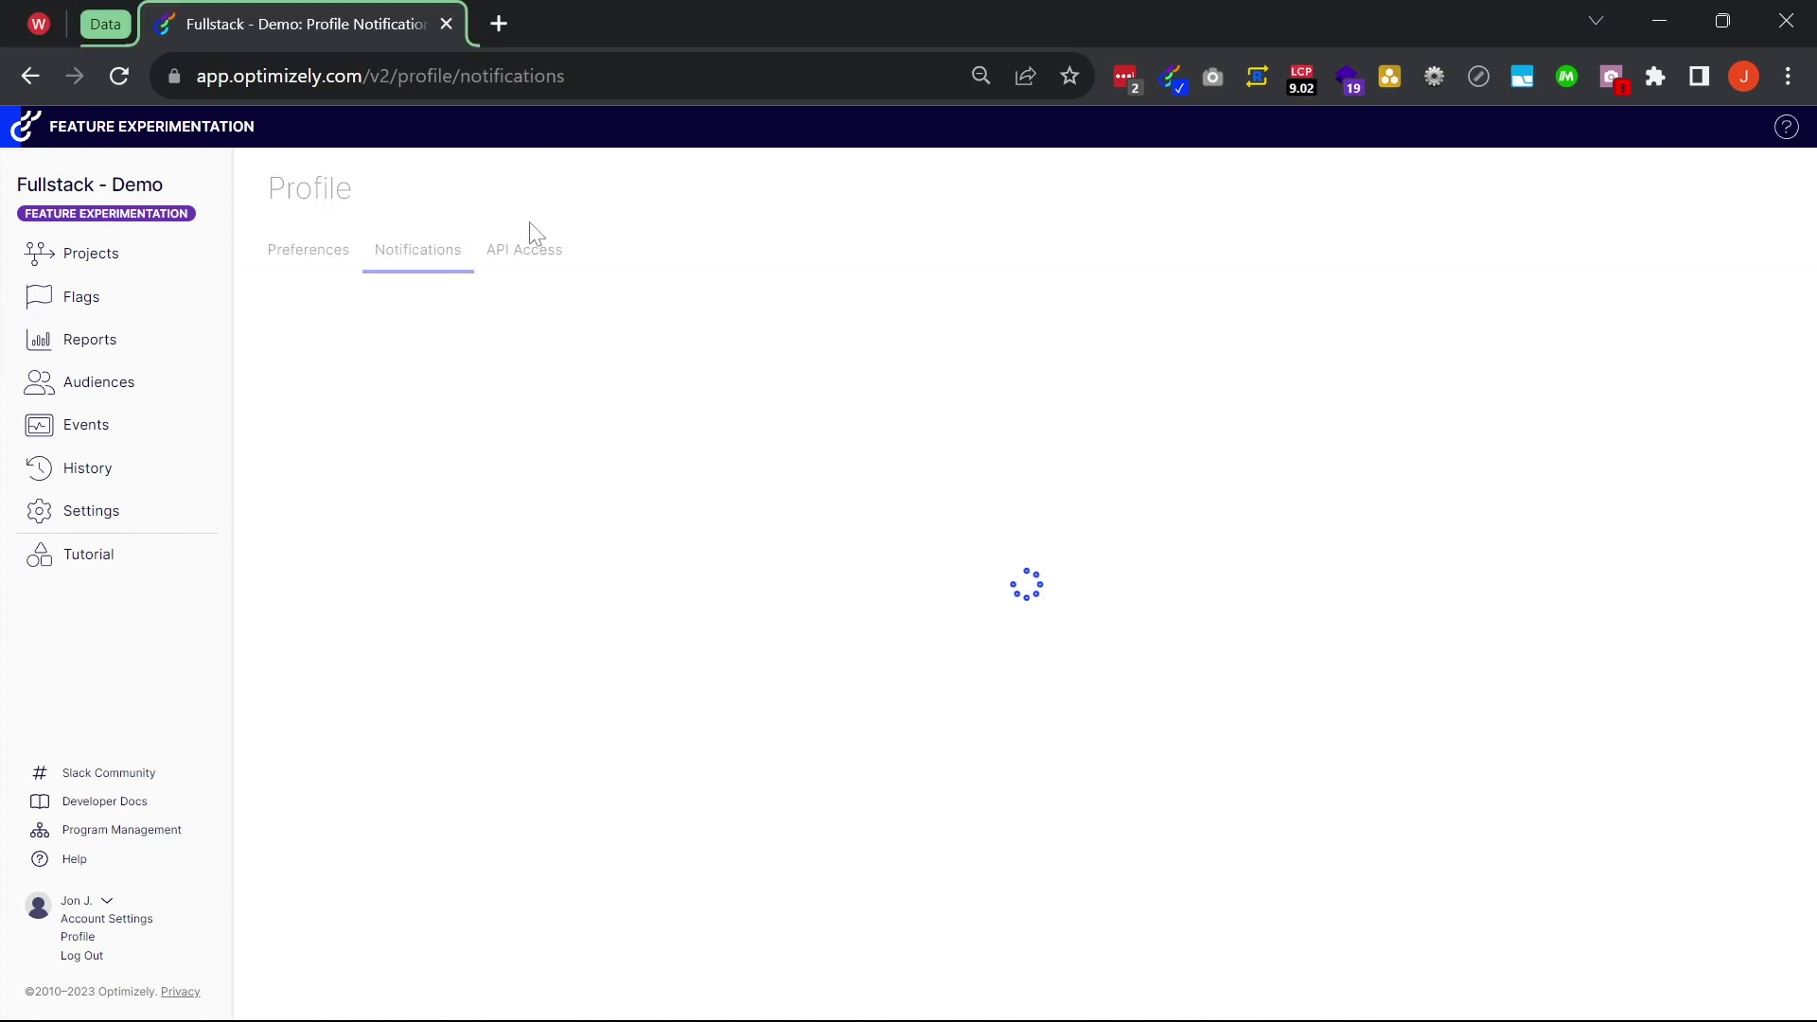
Tick Email Notifications on the Fullstack project row.
left_click(909, 513)
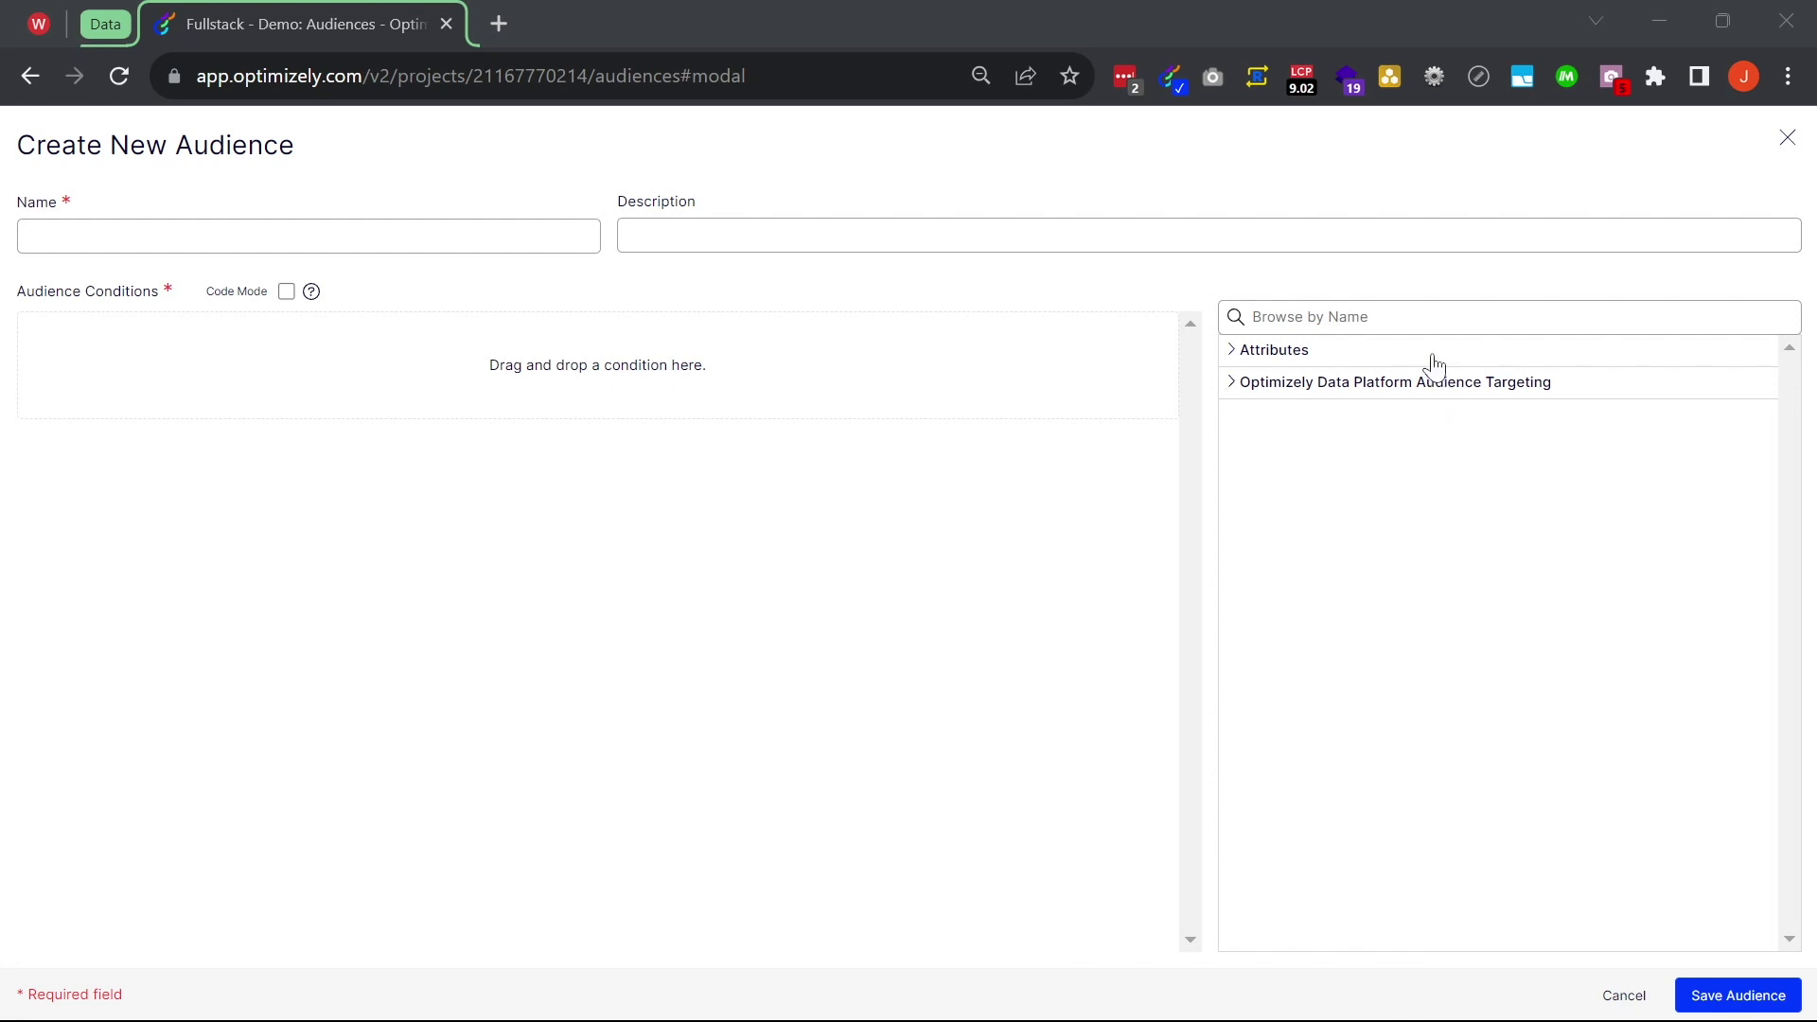
Drag an Optimizely Data Platform Custom Segments condition into the audience and open its segment list.
mouse_move(1459, 306)
left_mouse_down()
mouse_move(1095, 466)
mouse_move(1116, 503)
left_mouse_up()
mouse_move(1542, 310)
left_mouse_down()
mouse_move(1632, 276)
mouse_move(1680, 494)
left_mouse_up()
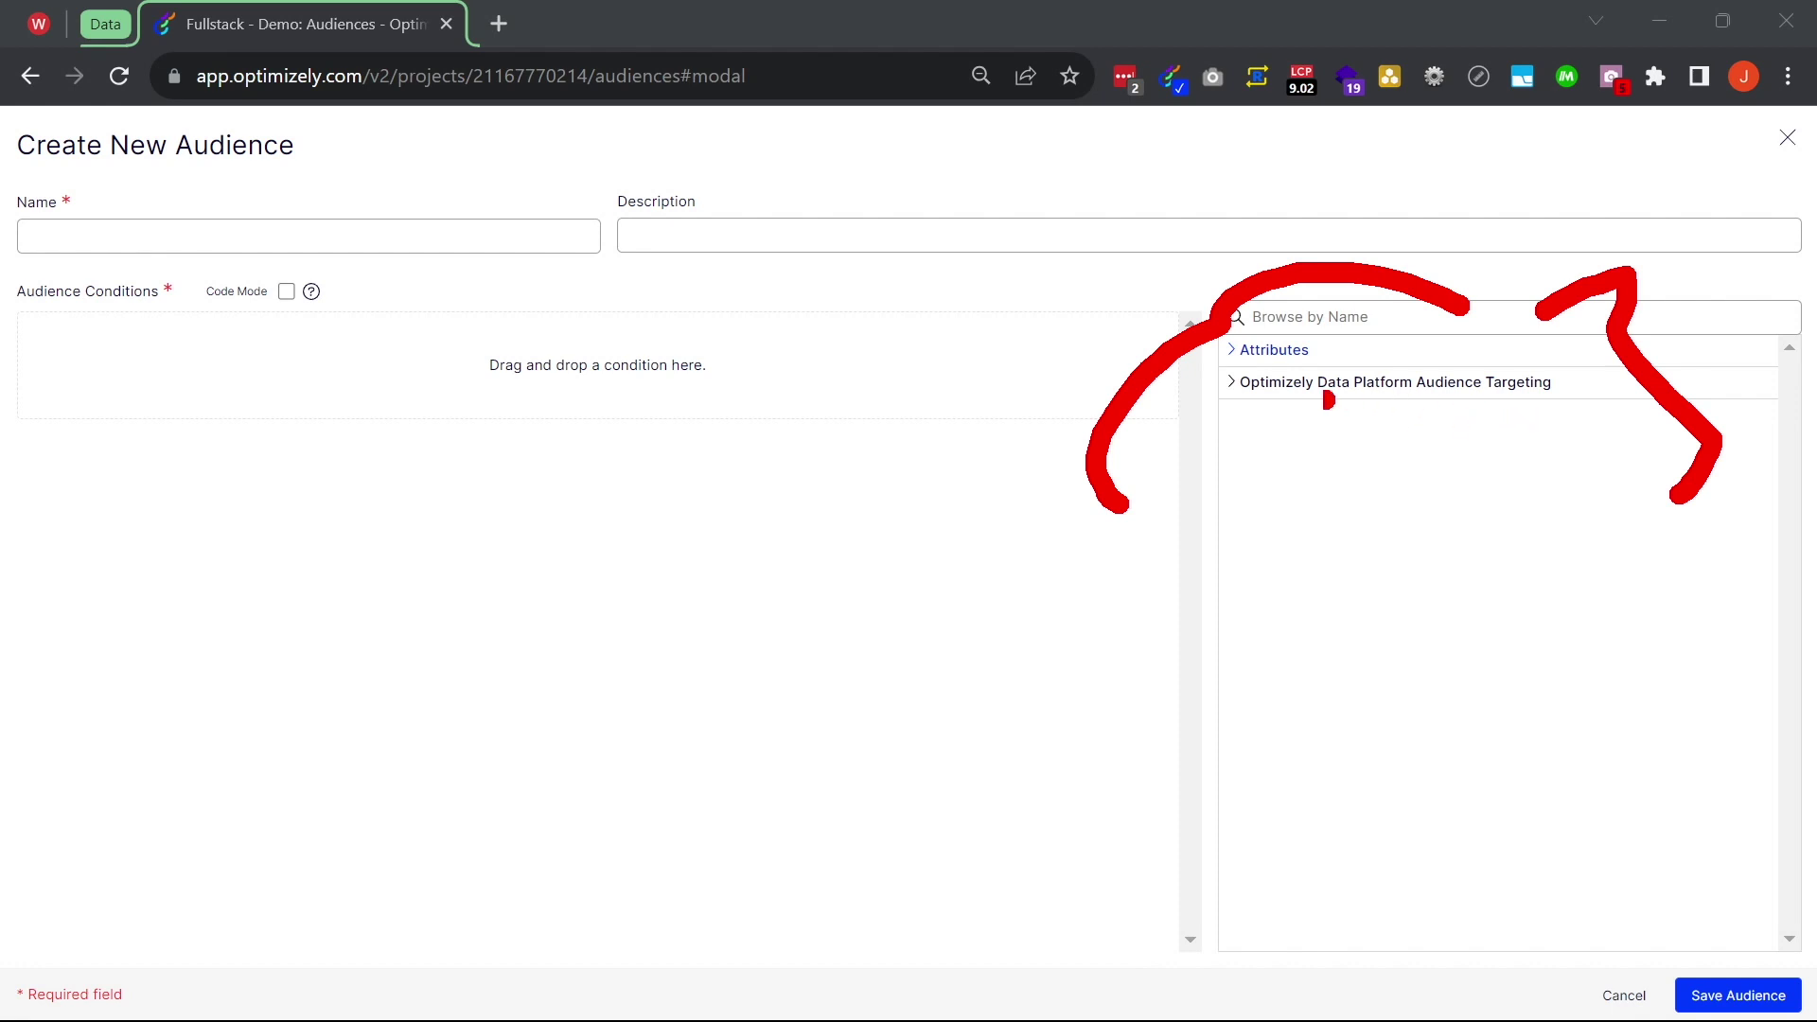
left_click(1238, 388)
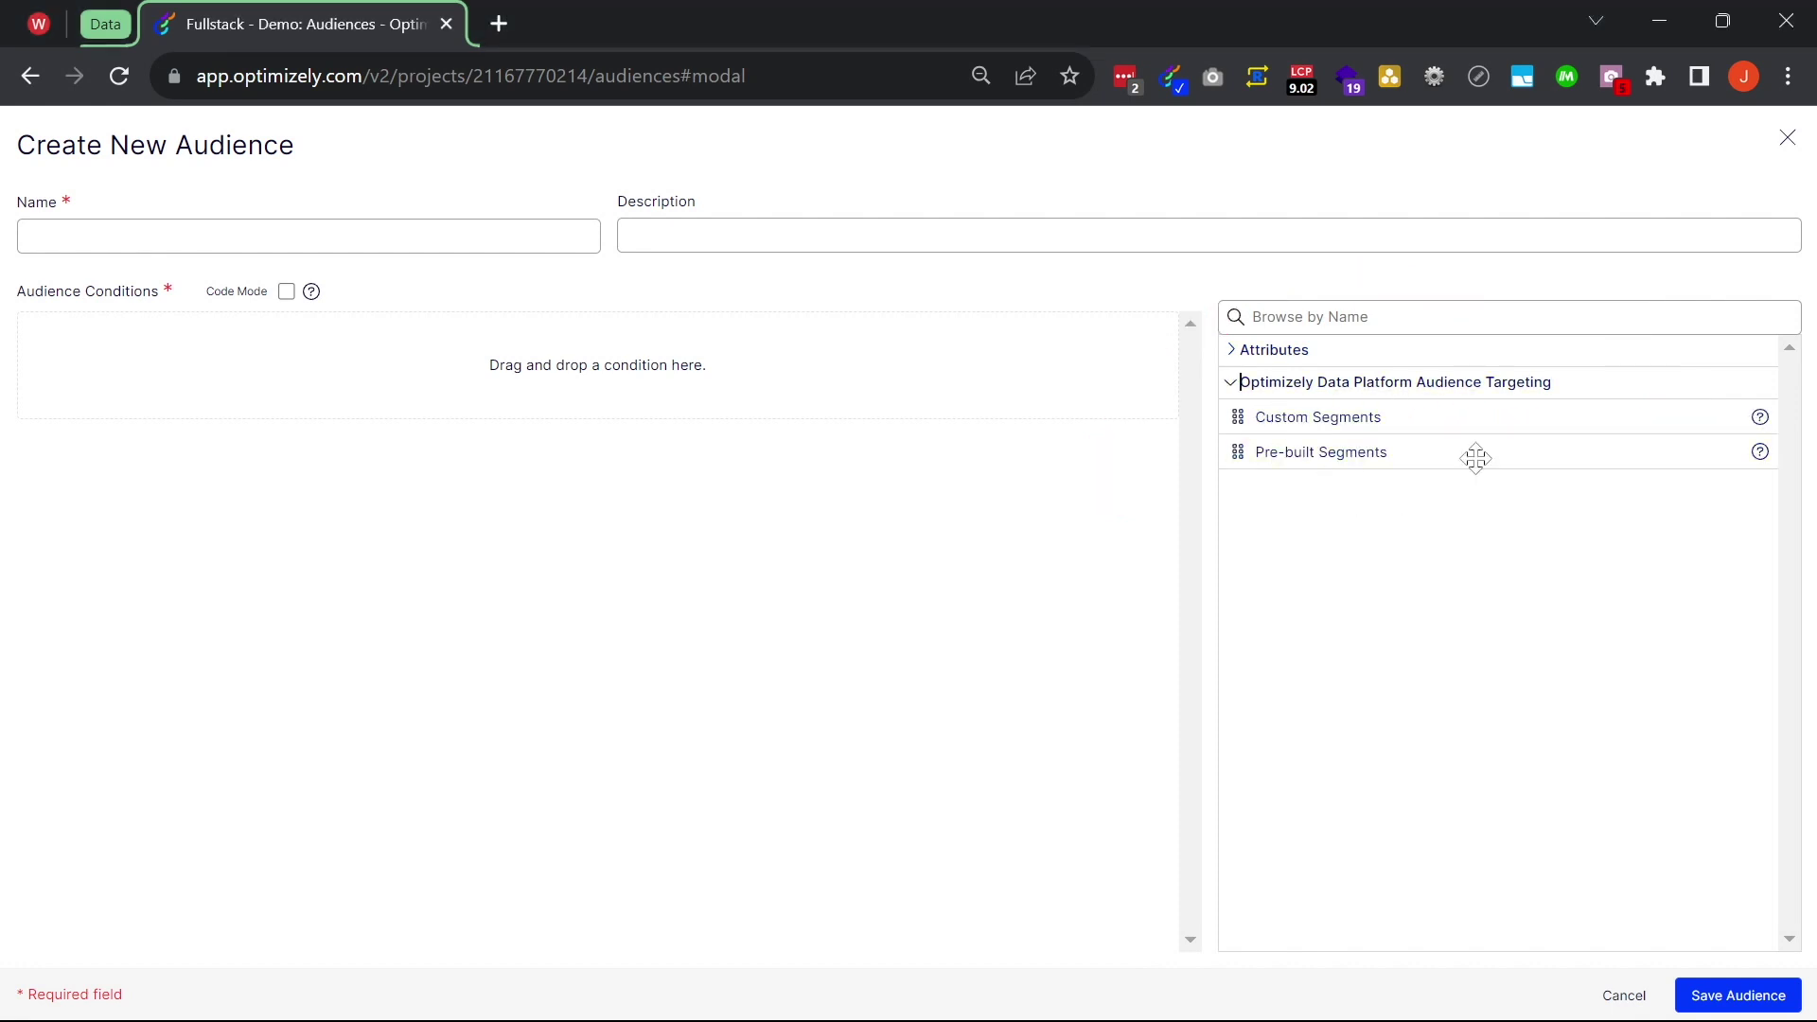
left_click_drag(1471, 346, 1453, 416)
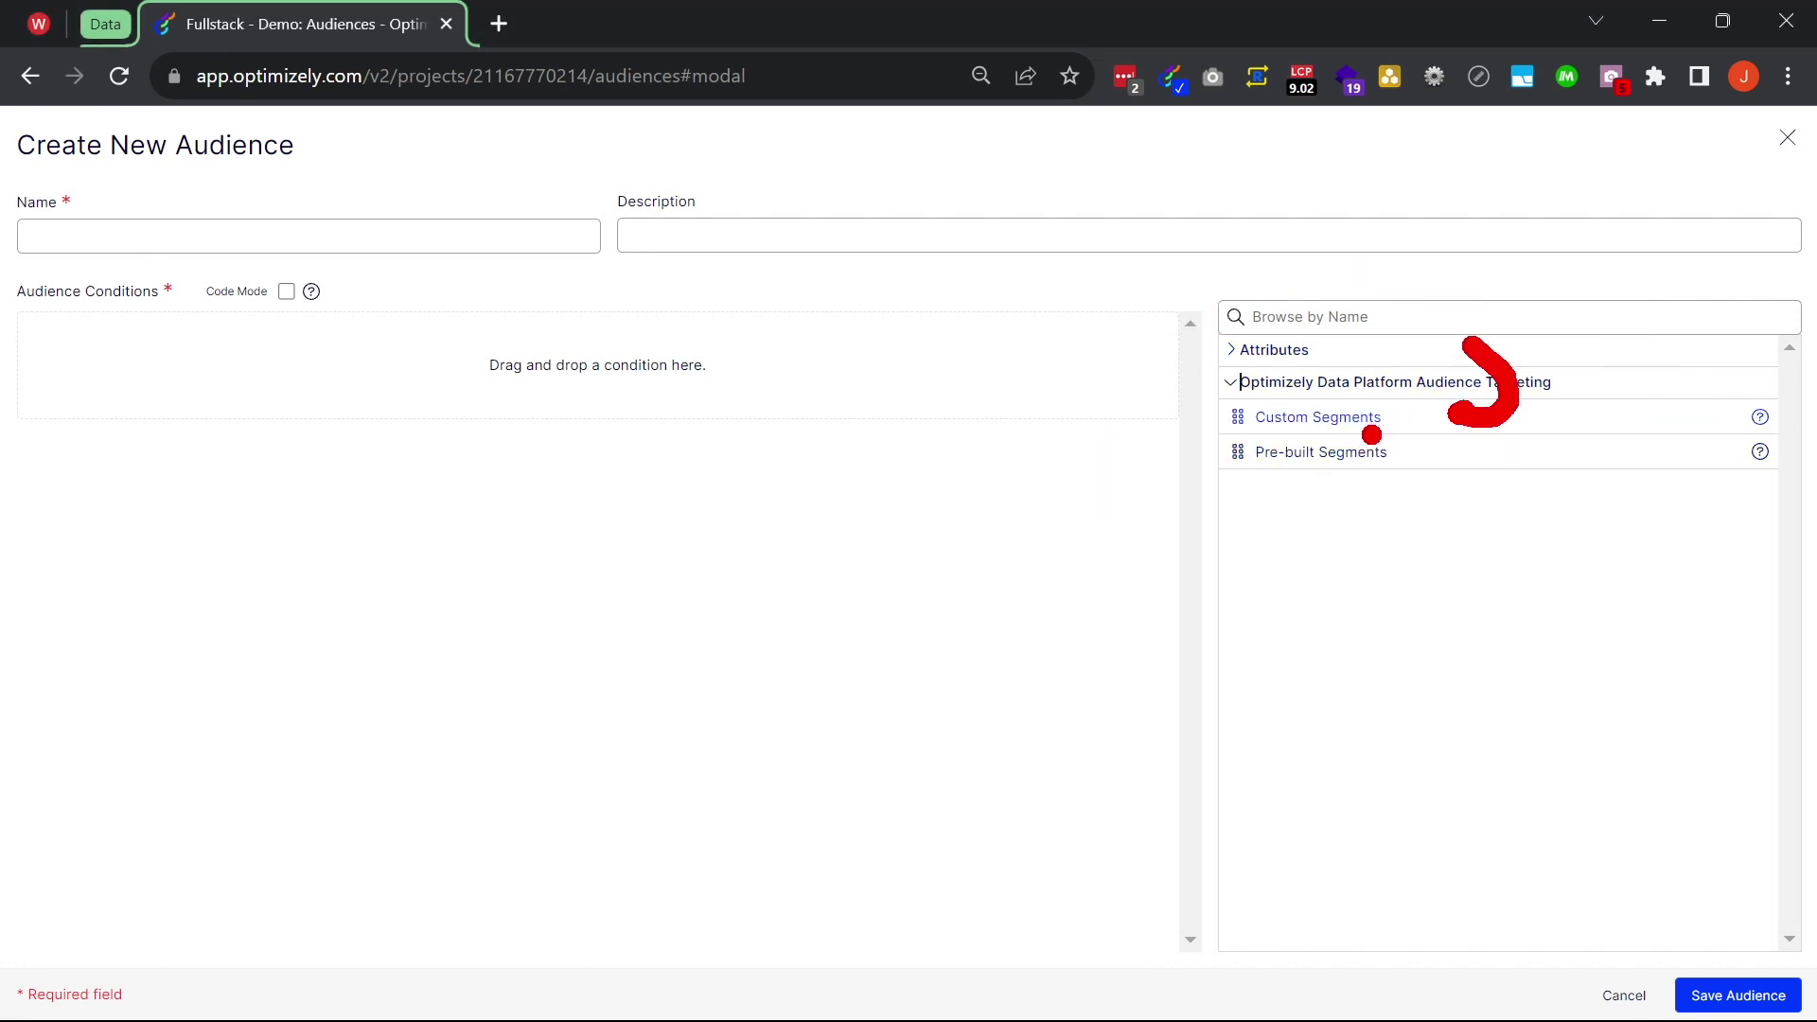
left_click_drag(1384, 498, 1410, 620)
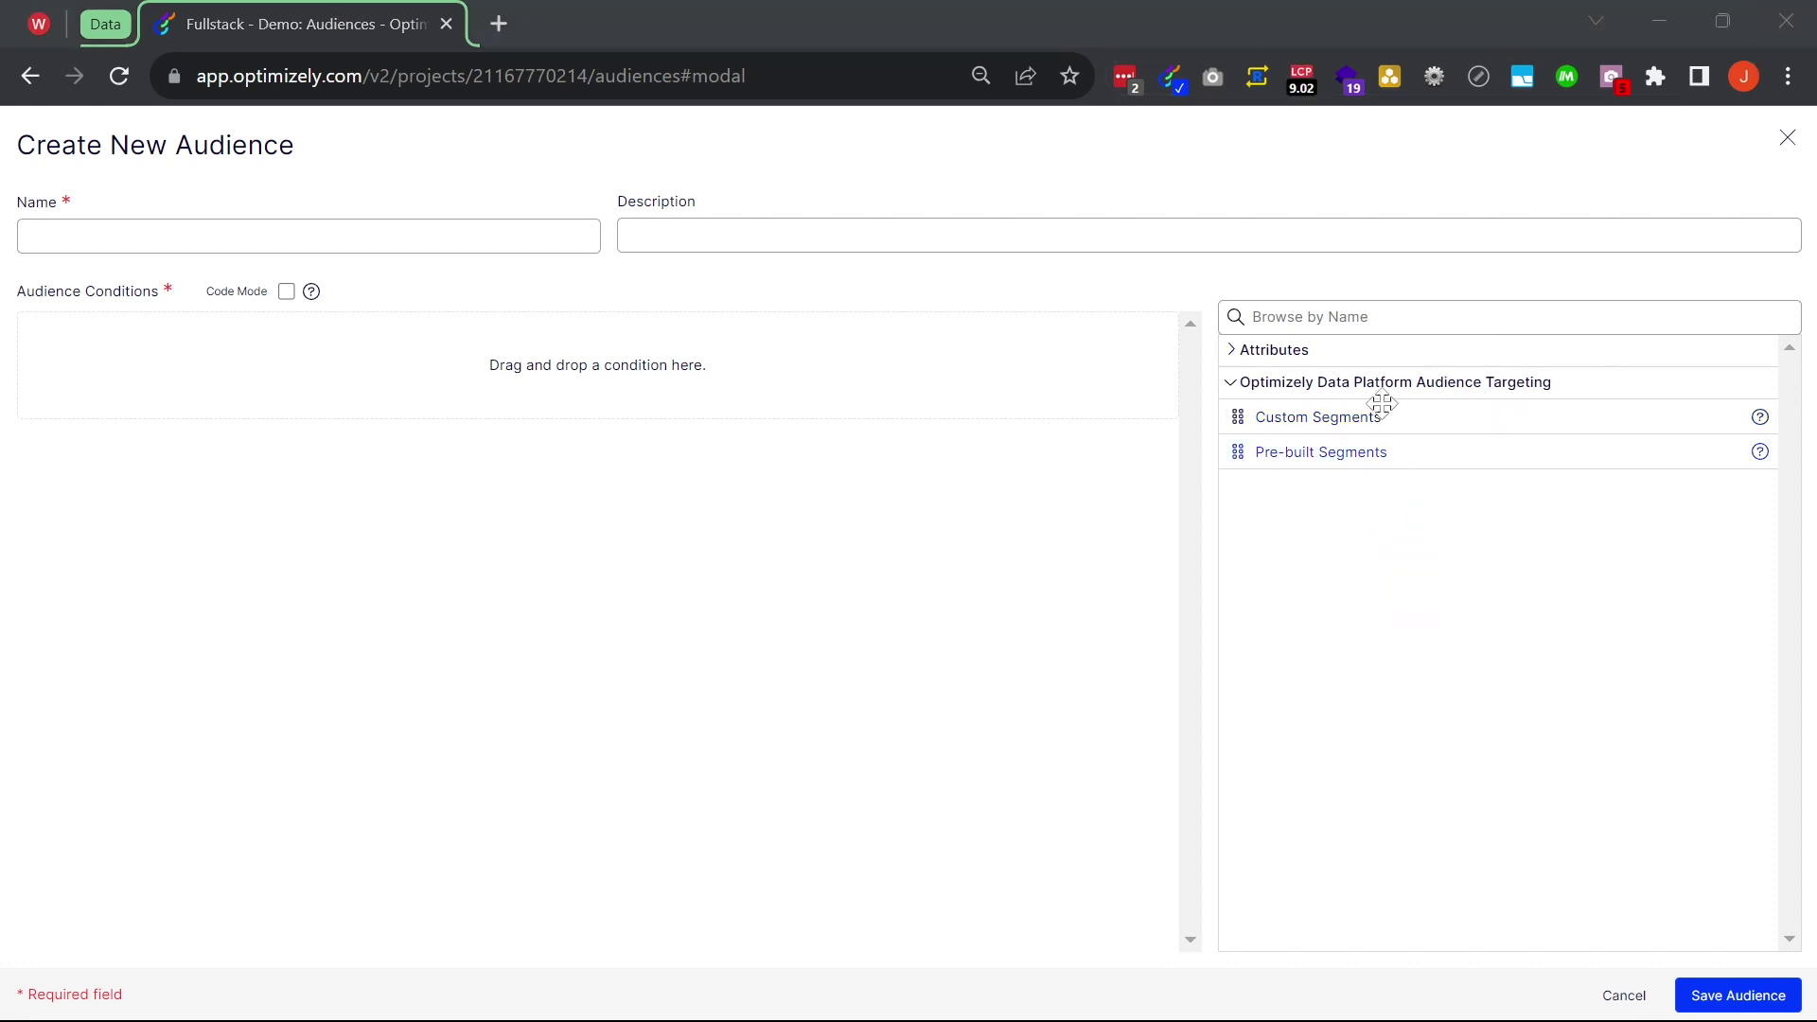
left_click_drag(1360, 417, 724, 378)
left_click(593, 525)
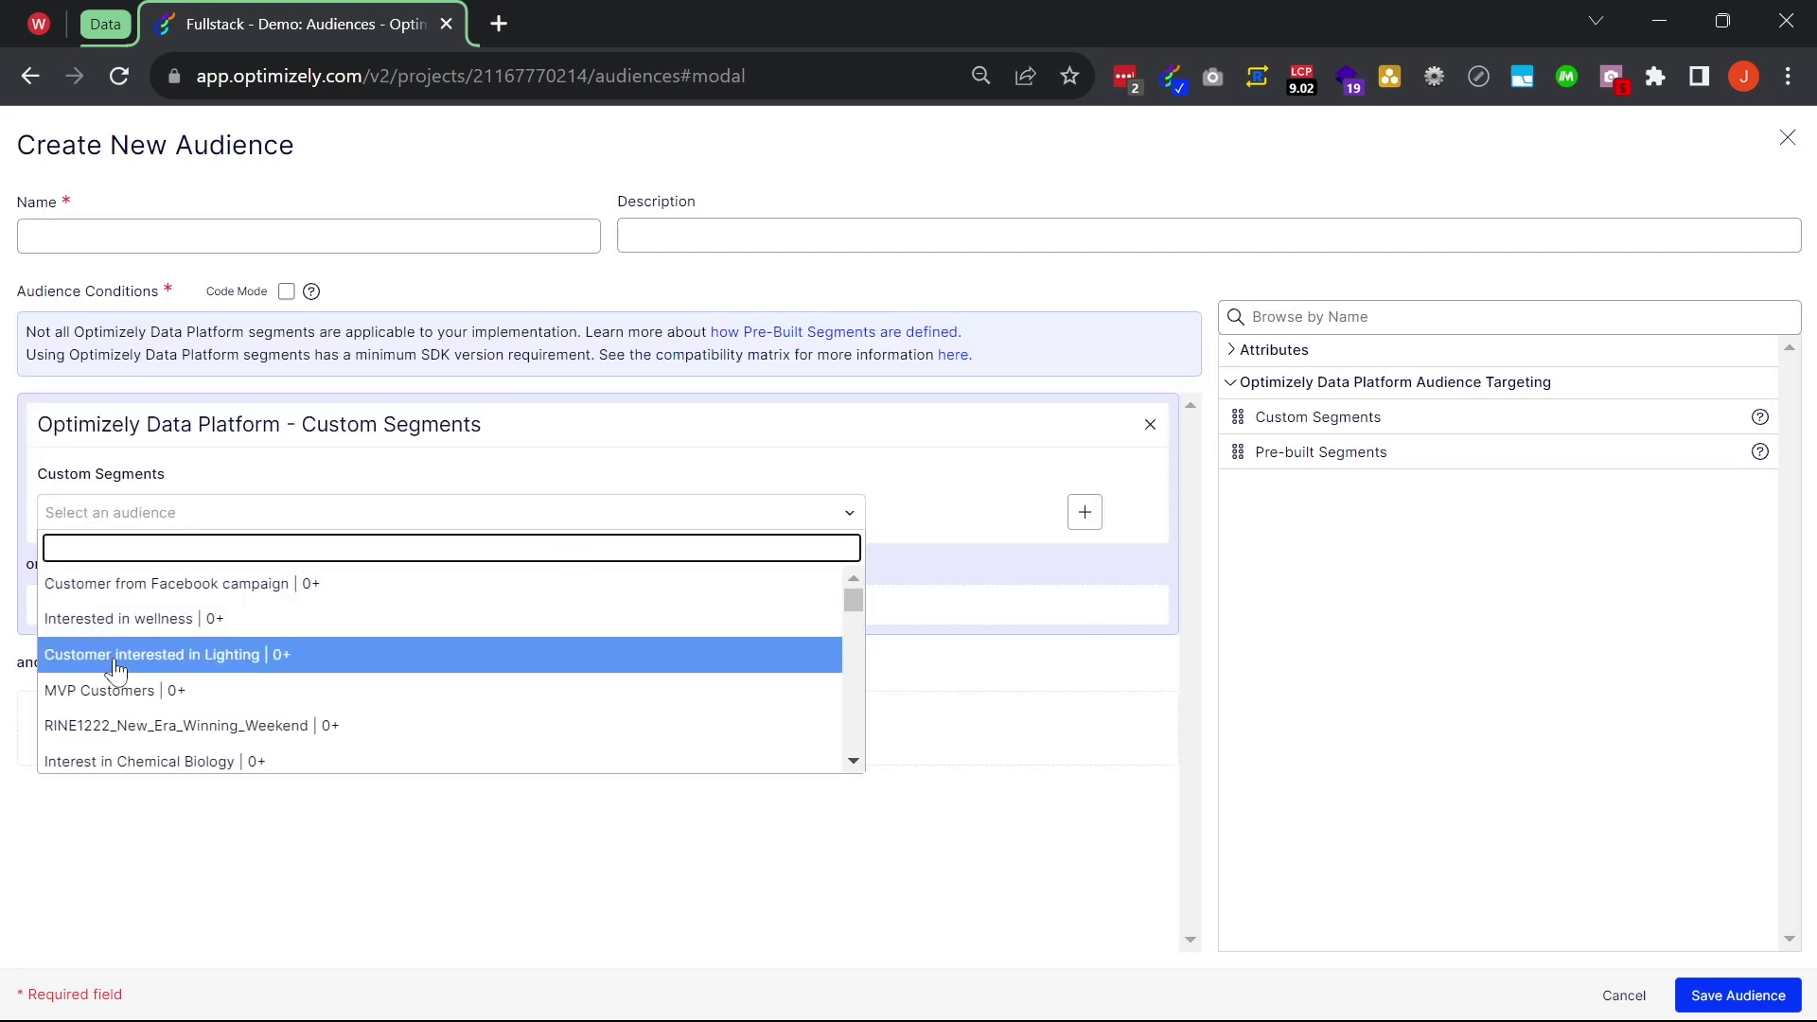